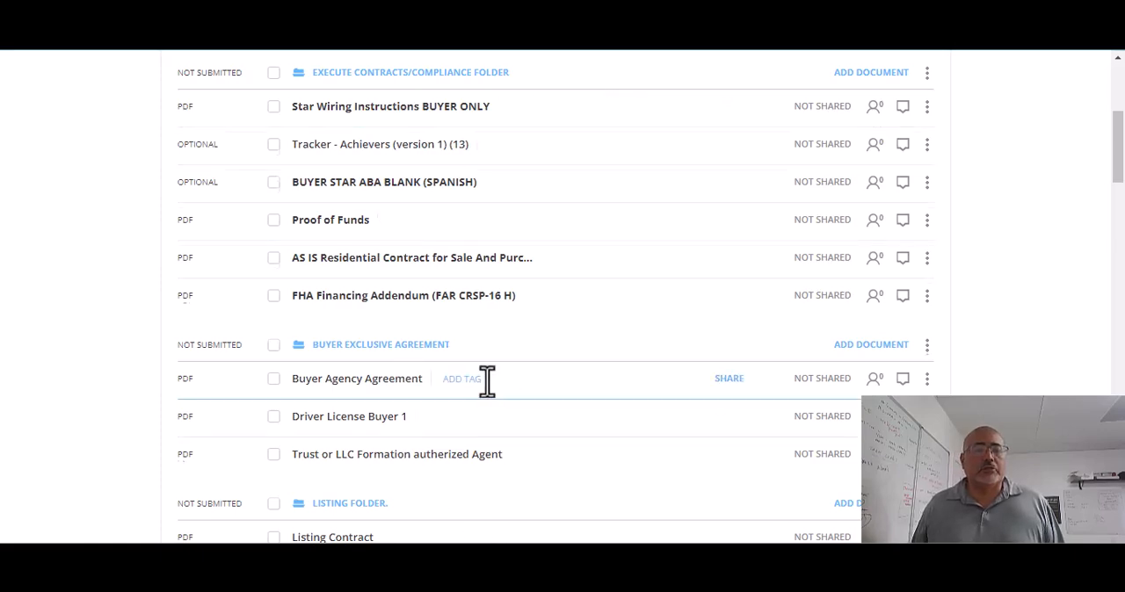
Step: Collapse the Buyer Exclusive Agreement folder and the Listing Folder in the loop's document list
scroll(487, 382, "up", 3)
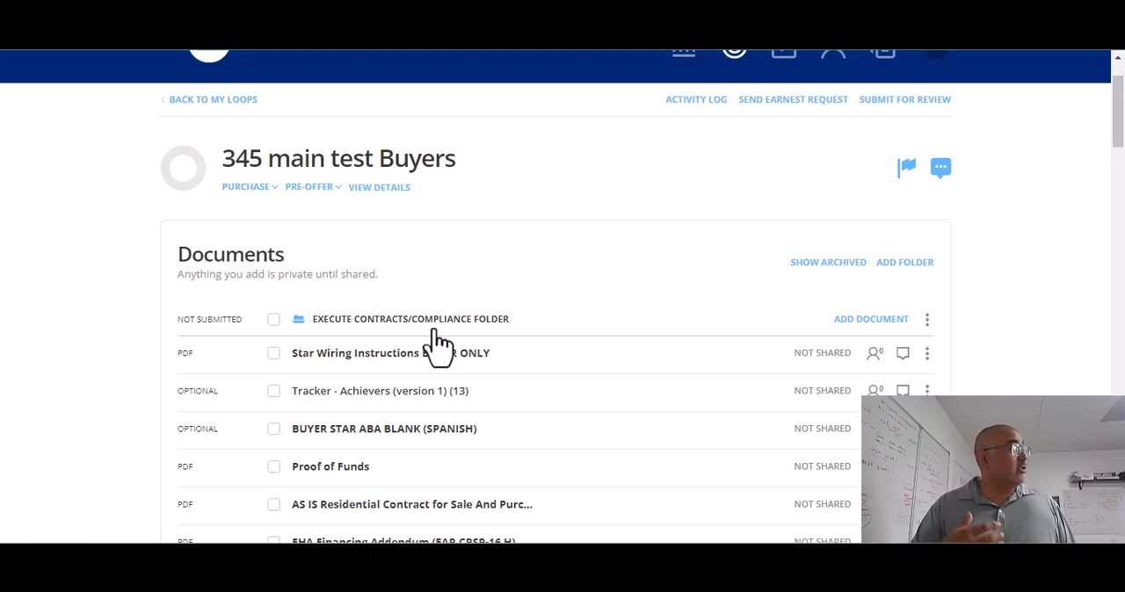
middle_click(361, 295)
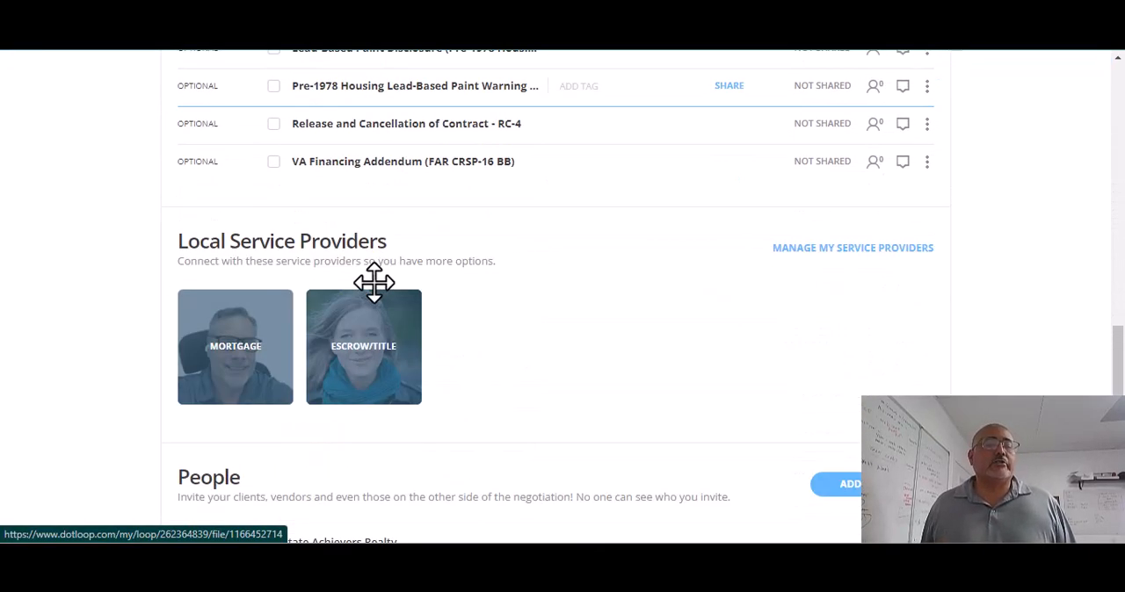
scroll(375, 283, "down", 4)
scroll(374, 283, "up", 17)
scroll(387, 303, "up", 10)
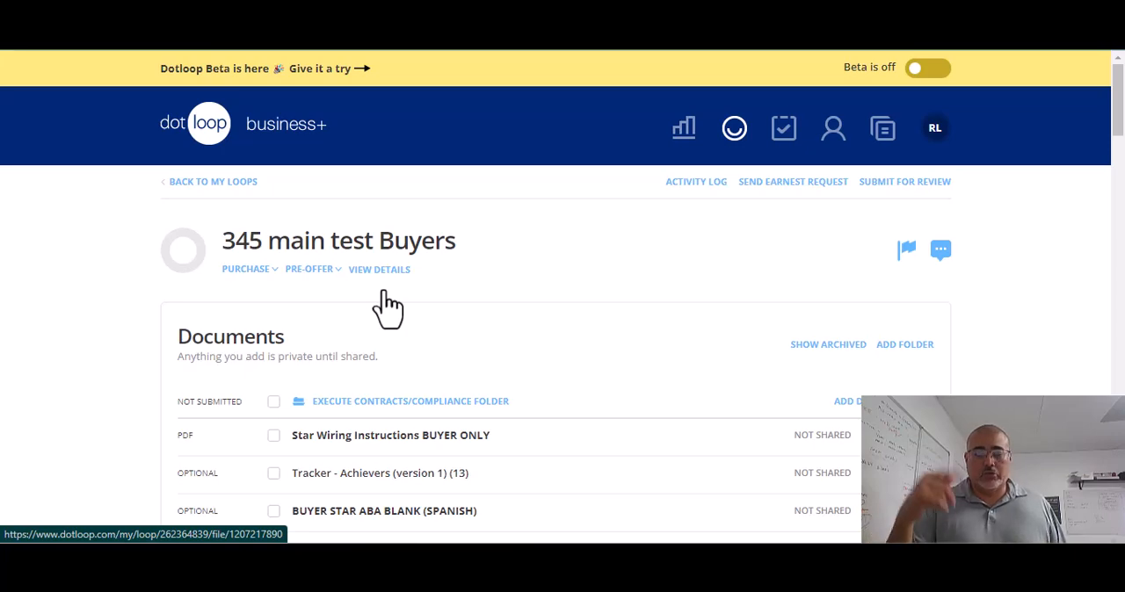
scroll(389, 307, "down", 5)
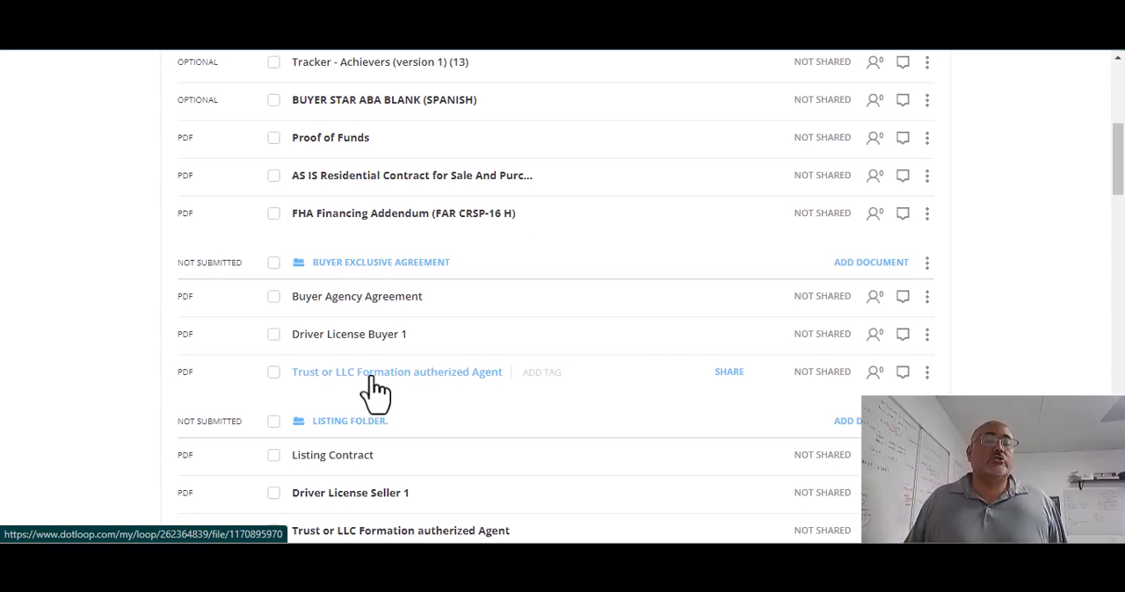
left_click_drag(372, 378, 385, 315)
left_click(397, 262)
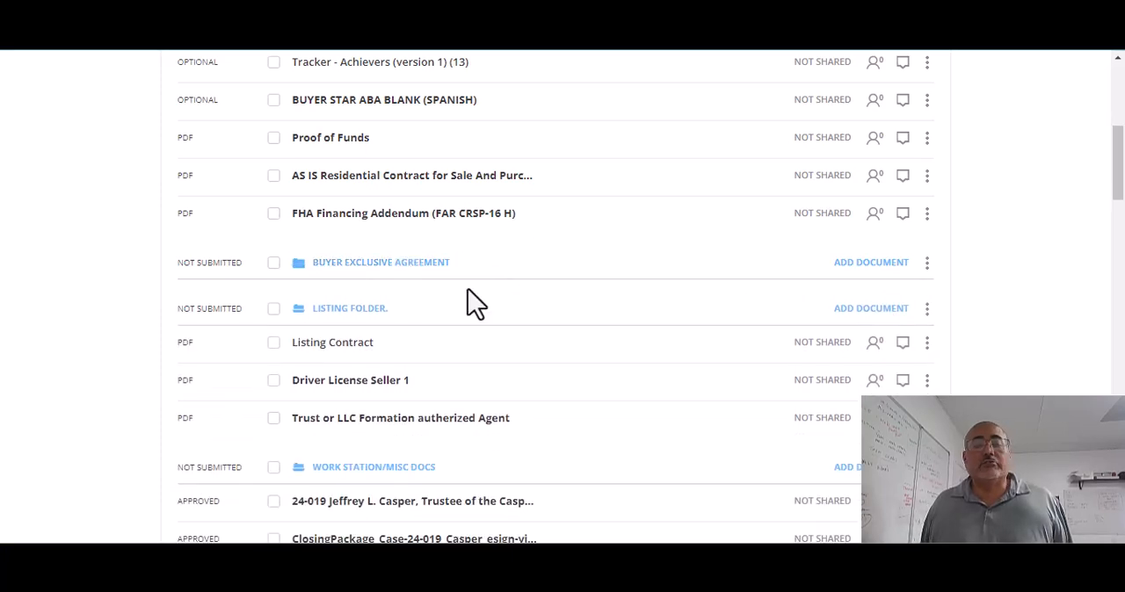
scroll(466, 302, "down", 1)
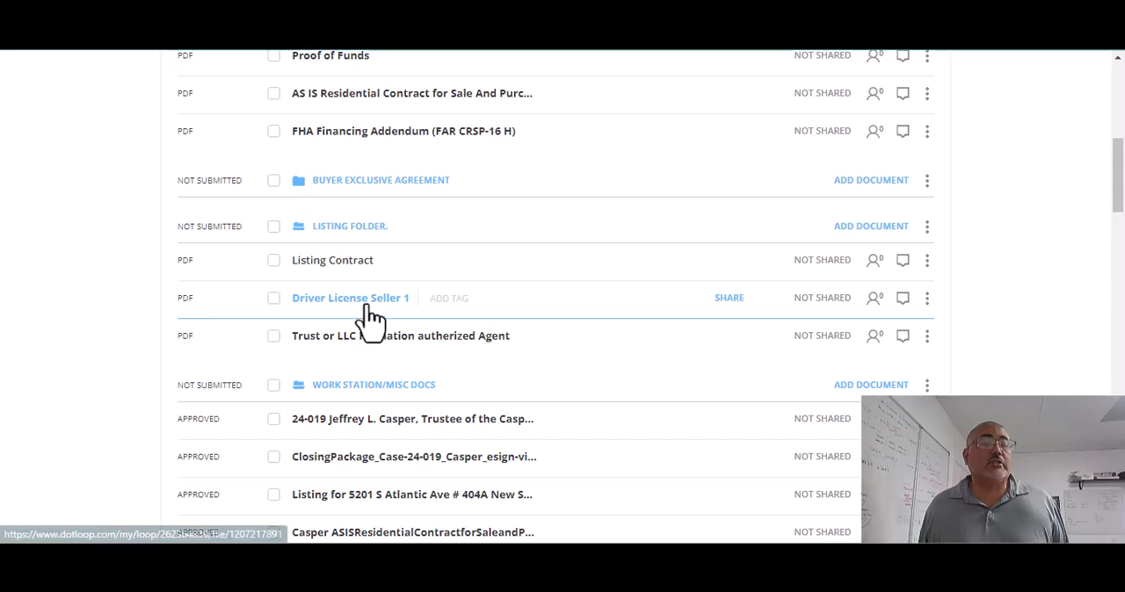
left_click(365, 232)
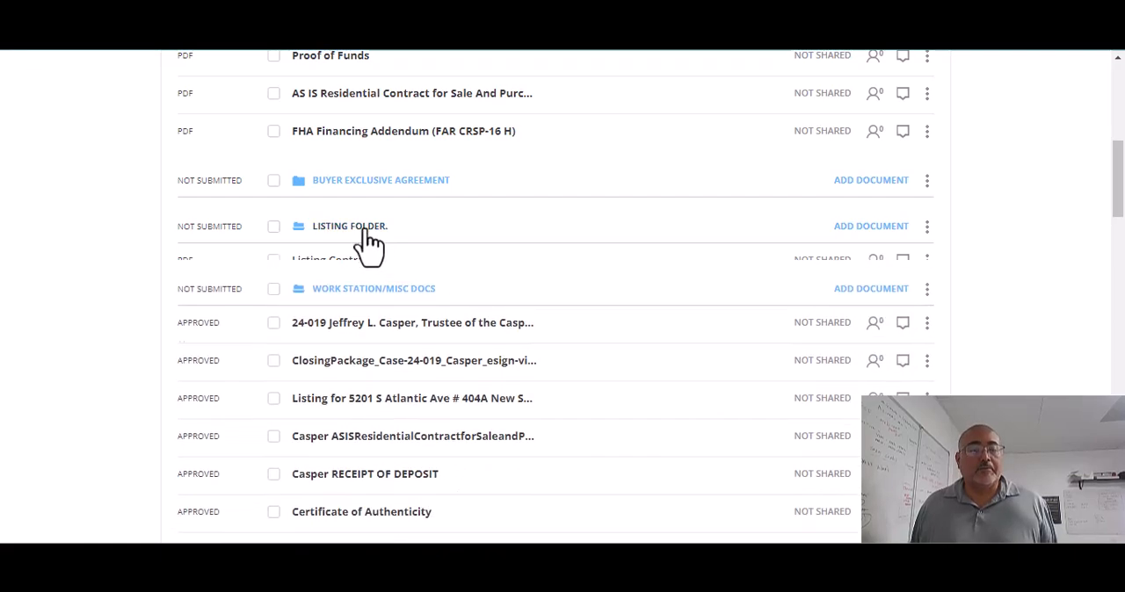
Step: Select all documents marked Approved in the Work Station/Misc Docs folder
scroll(418, 258, "up", 1)
scroll(418, 257, "down", 2)
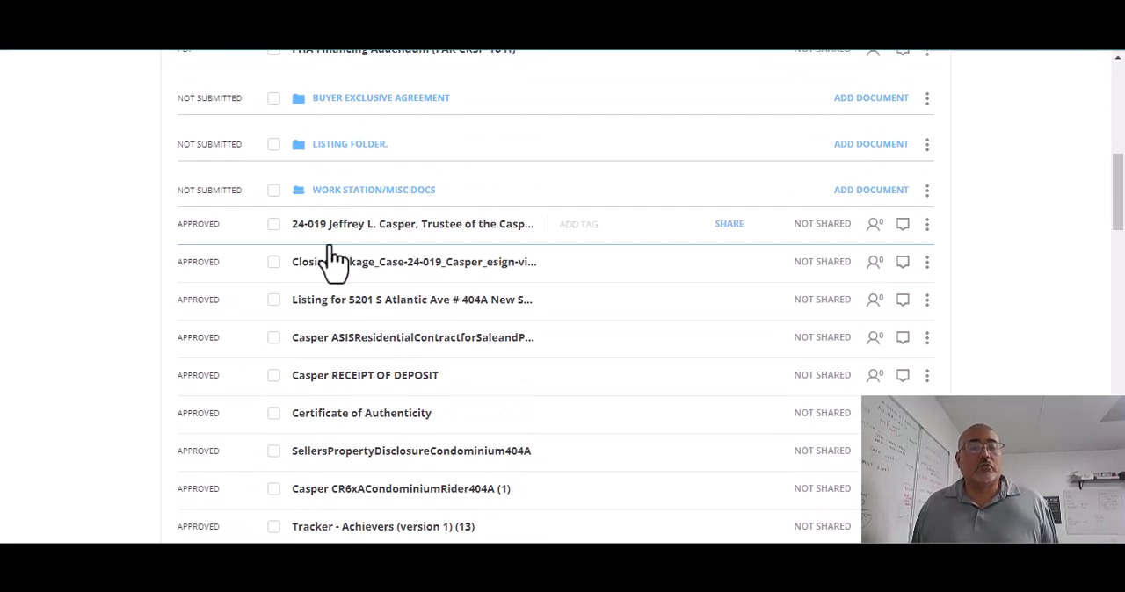
scroll(439, 289, "down", 2)
scroll(448, 295, "down", 2)
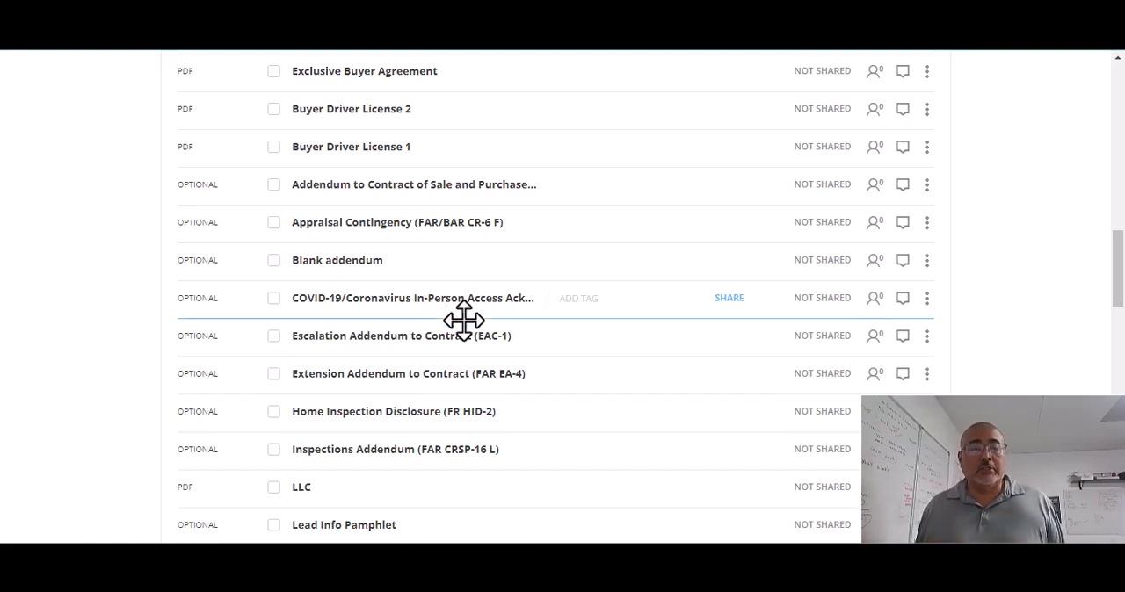
scroll(459, 312, "up", 15)
scroll(455, 288, "down", 5)
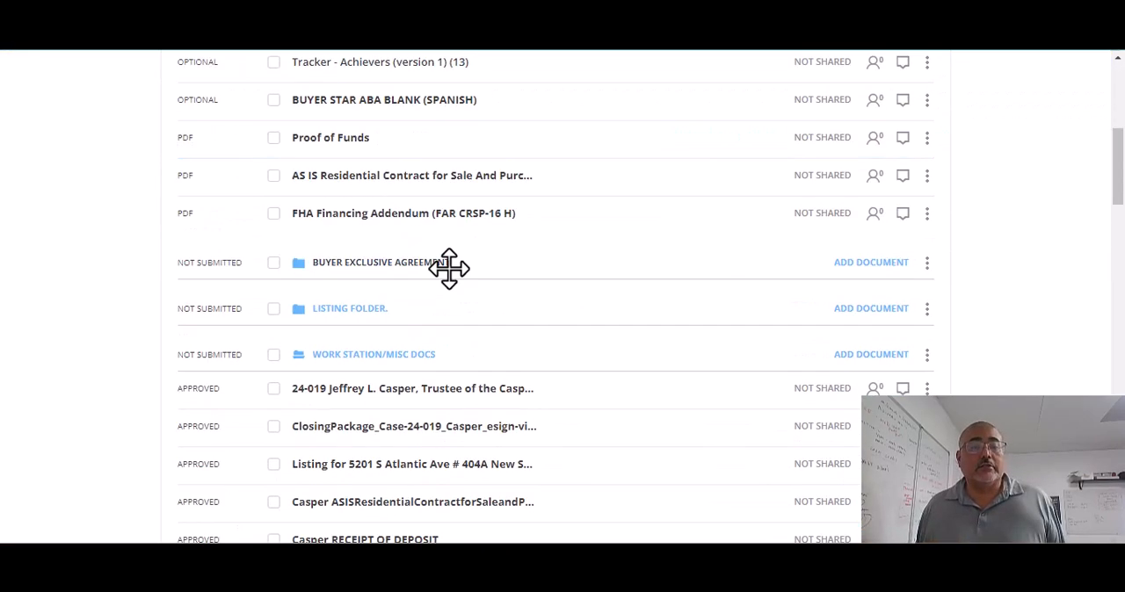
scroll(449, 268, "down", 2)
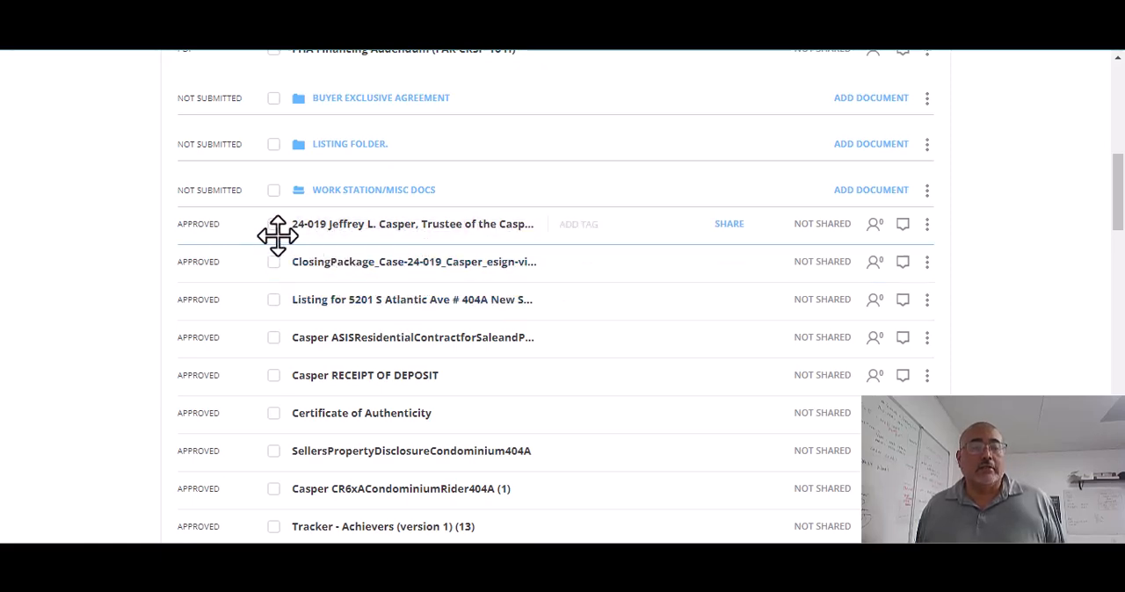
left_click(274, 262)
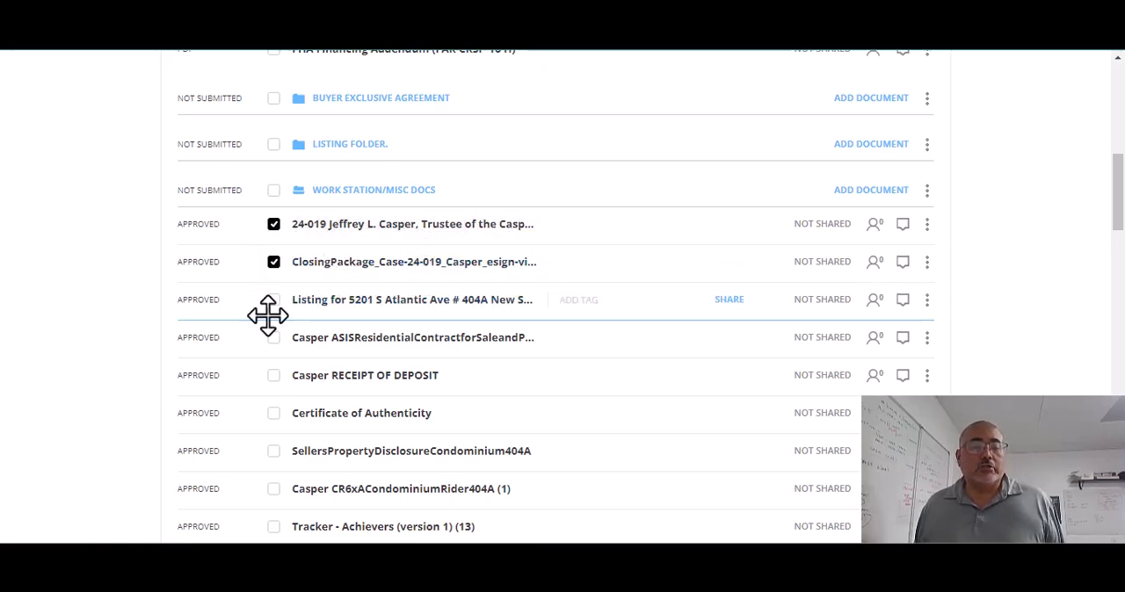
left_click(274, 299)
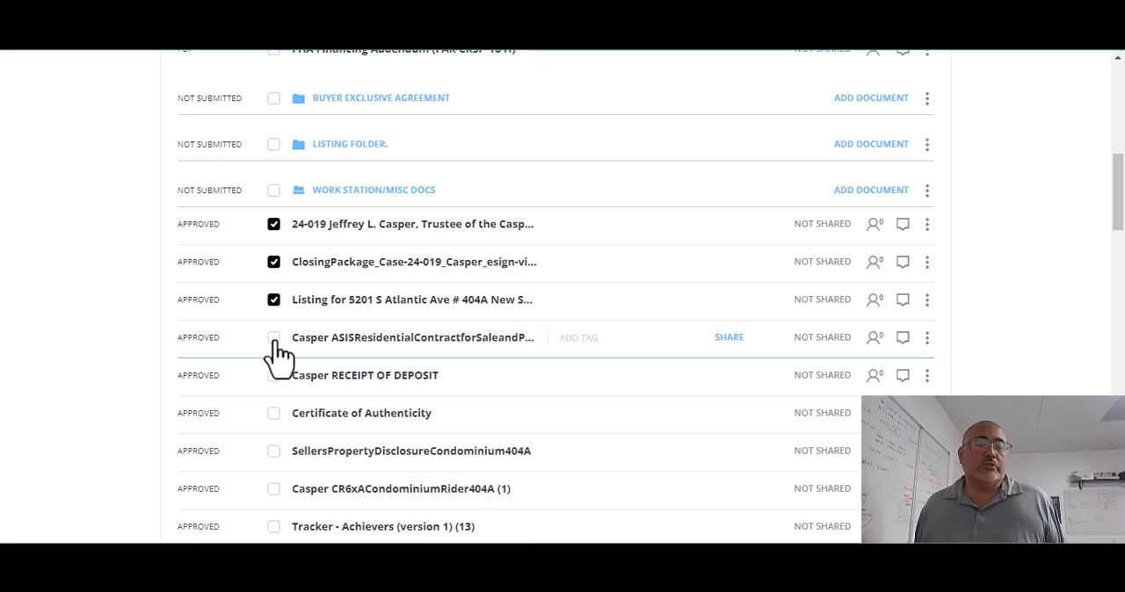
left_click(273, 337)
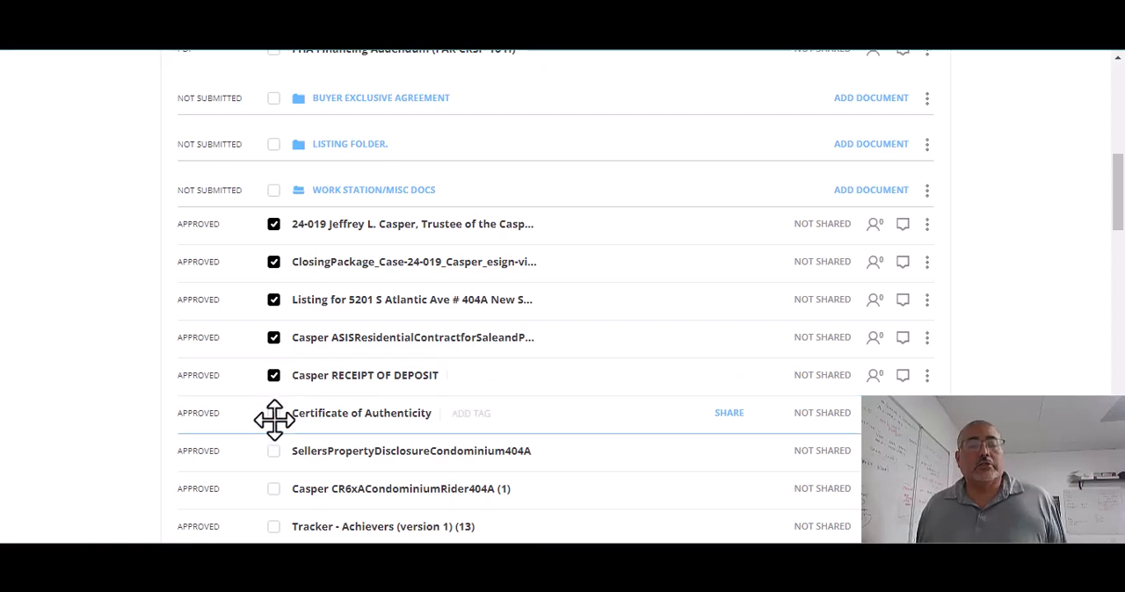
left_click(273, 415)
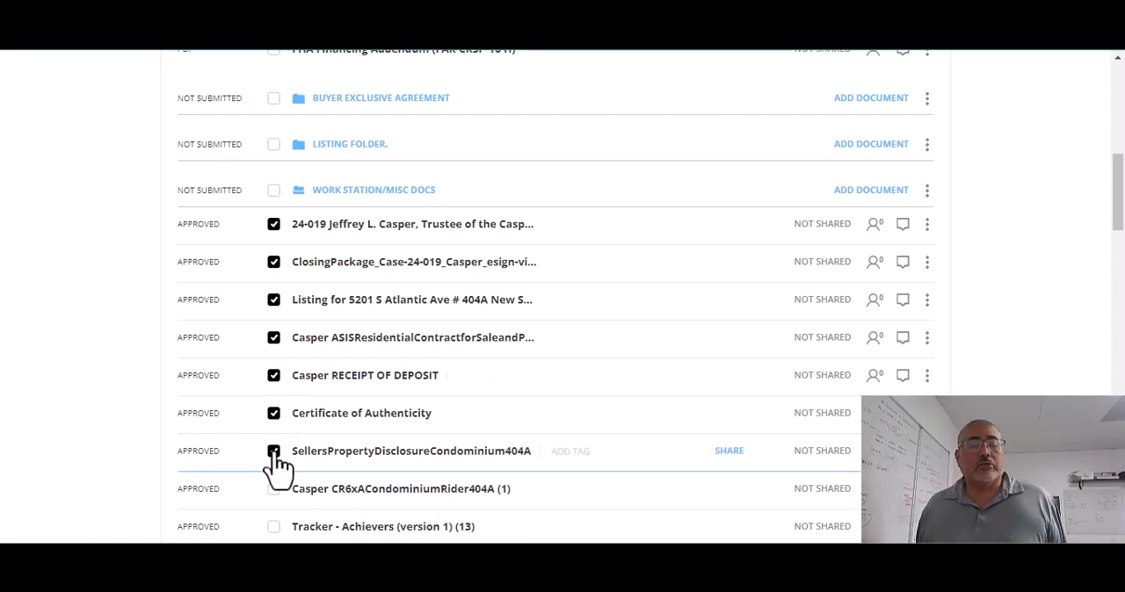
scroll(277, 469, "down", 2)
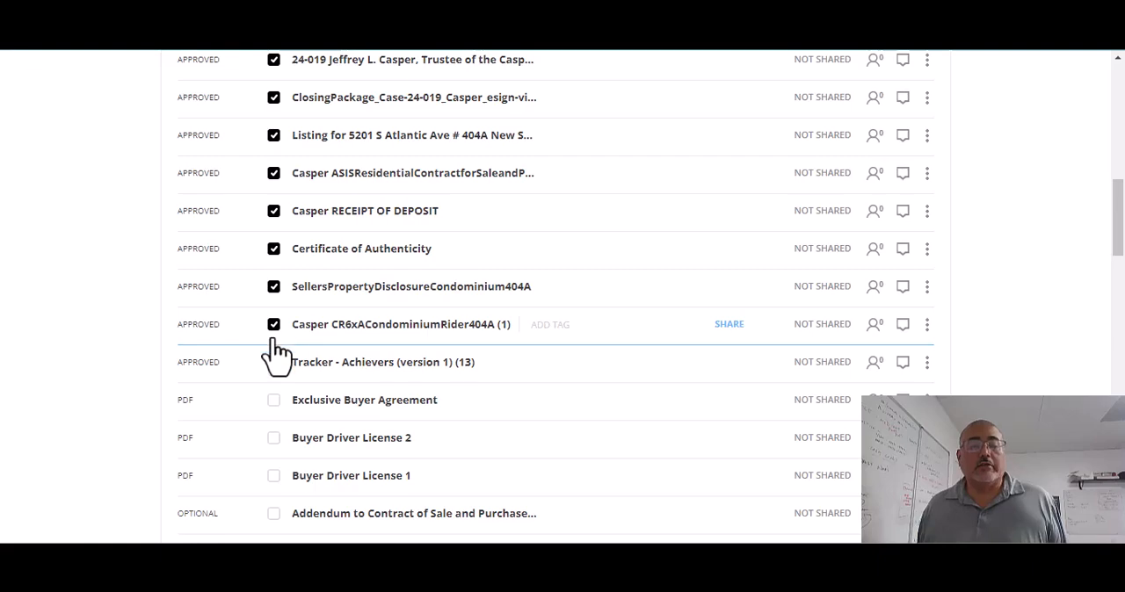
Step: Move the 24-019 trustee document to the top of the Execute Contracts/Compliance folder
scroll(415, 373, "up", 5)
scroll(415, 374, "up", 1)
scroll(414, 372, "down", 3)
left_click_drag(373, 318, 384, 208)
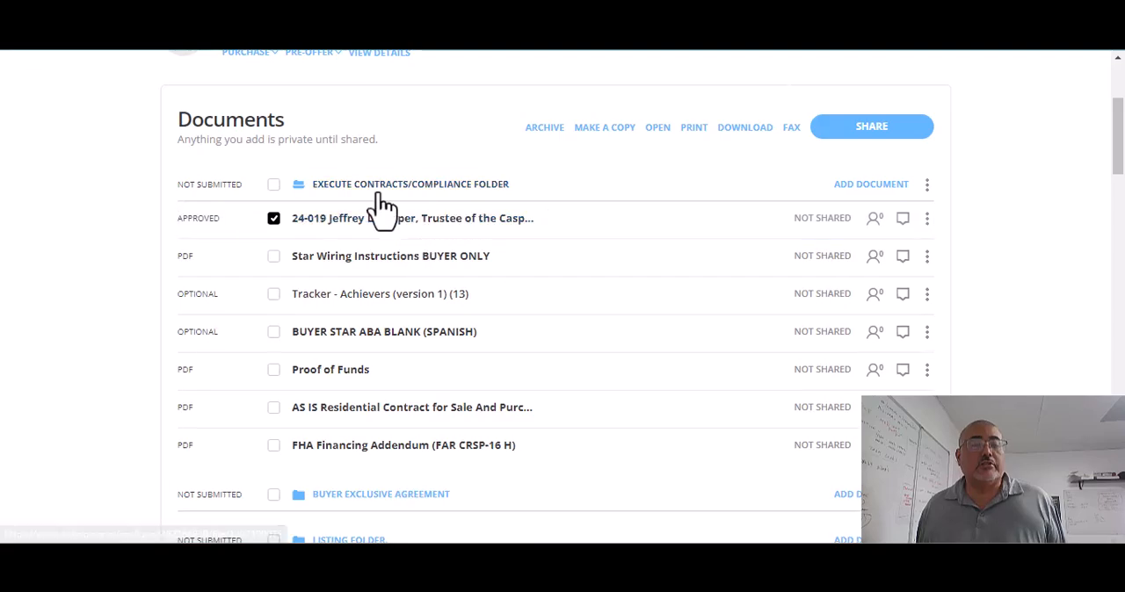
Step: Move the approved tracker, closing package, listing, deposit receipt and as-is contract below the FHA Financing Addendum in the Execute Contracts/Compliance folder
scroll(407, 234, "down", 1)
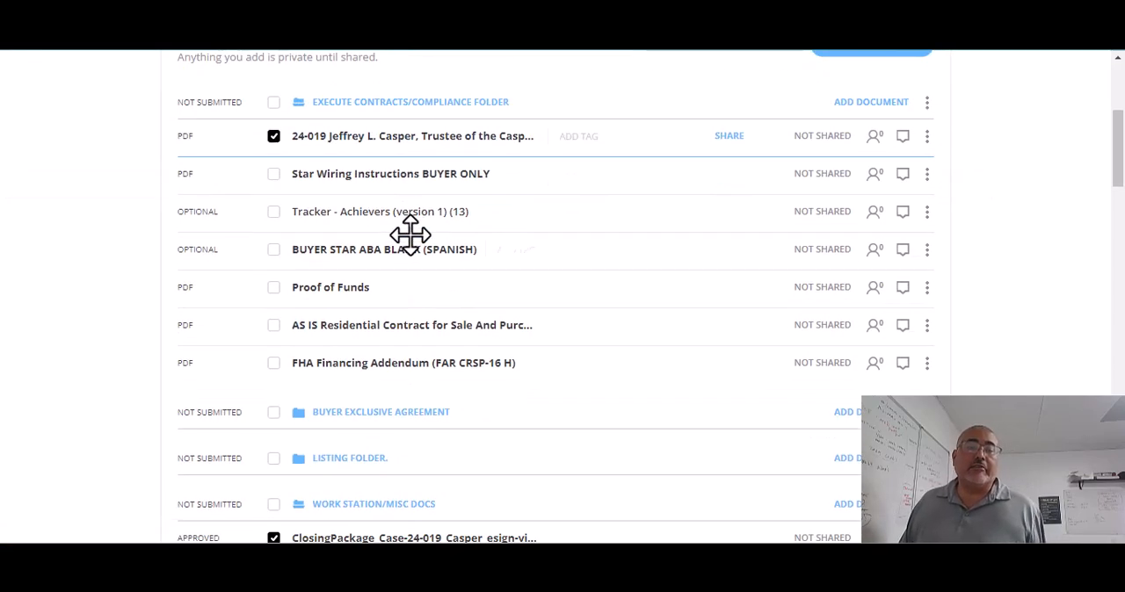
scroll(410, 235, "down", 4)
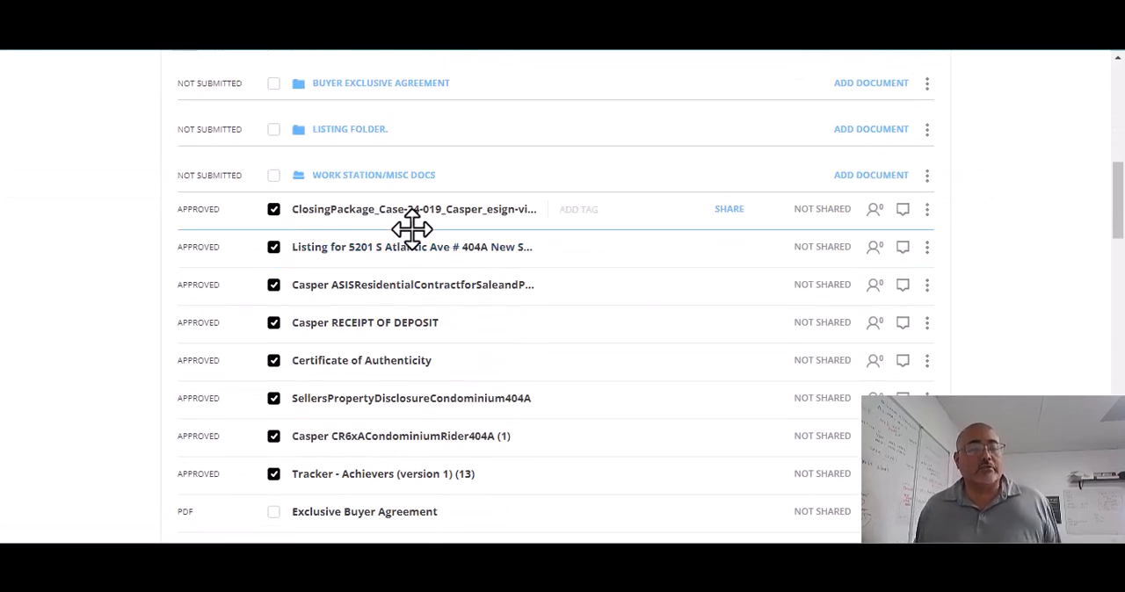
left_click_drag(393, 481, 444, 163)
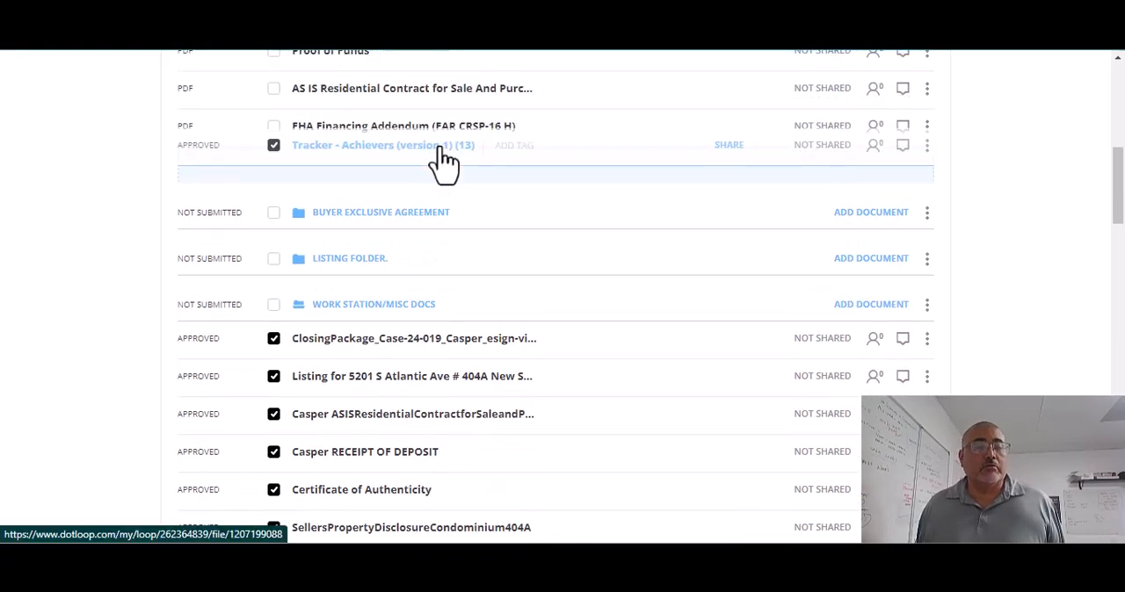
left_click_drag(403, 339, 431, 160)
left_click_drag(396, 320, 416, 169)
left_click_drag(411, 437, 431, 172)
left_click_drag(396, 450, 436, 204)
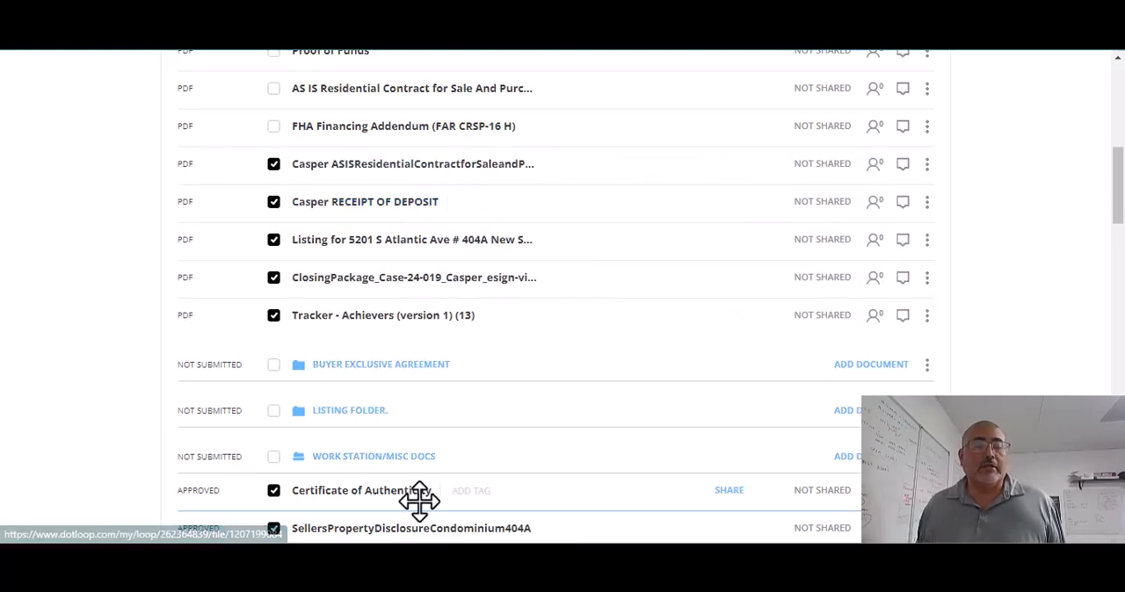
Step: Move Certificate of Authenticity, SellersPropertyDisclosureCondominium404A and the CR6xA condominium rider into the Execute Contracts/Compliance folder above the last tracker, without replacing any document
left_click_drag(427, 501, 490, 214)
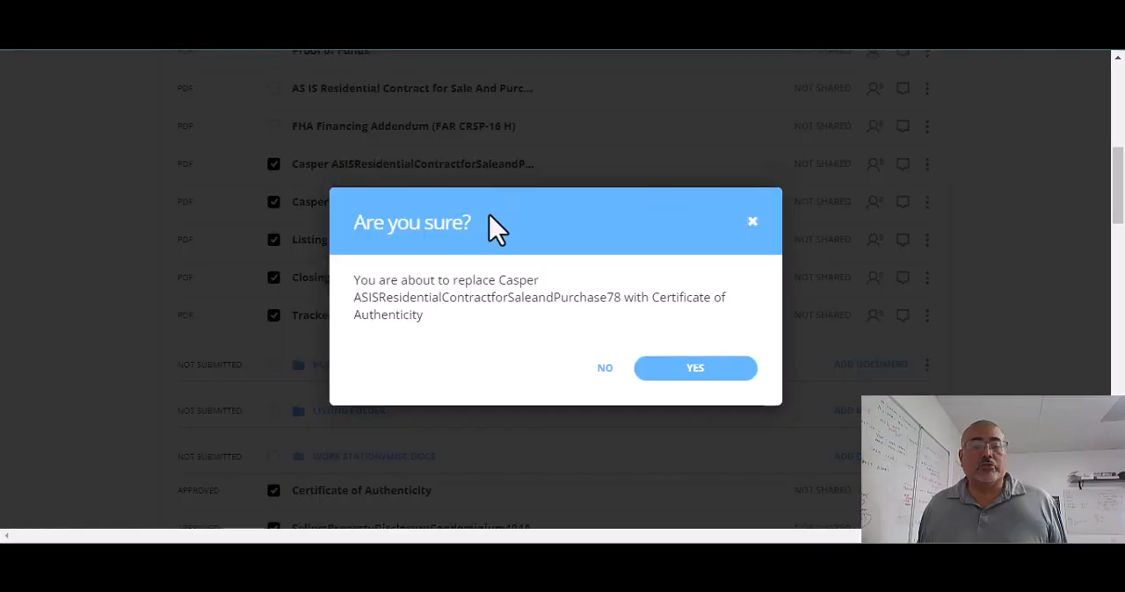
left_click(598, 370)
left_click_drag(396, 513, 532, 256)
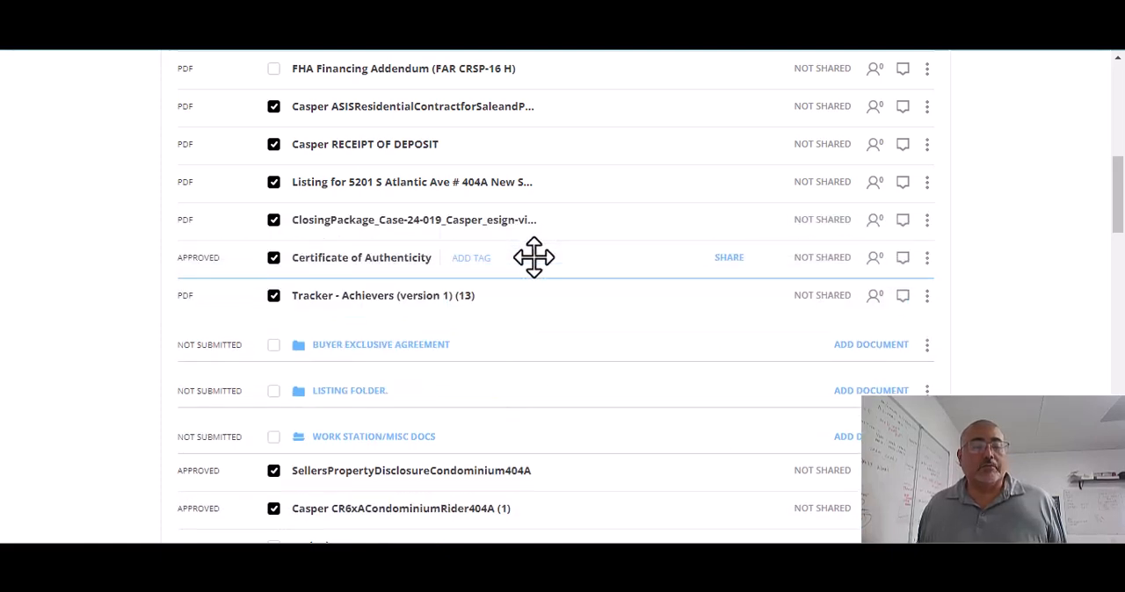
left_click_drag(446, 474, 495, 258)
left_click_drag(431, 501, 485, 289)
Step: Move the LLC document from Work Station/Misc Docs to the Execute Contracts/Compliance folder, between Certificate of Authenticity and the last tracker
scroll(479, 384, "down", 1)
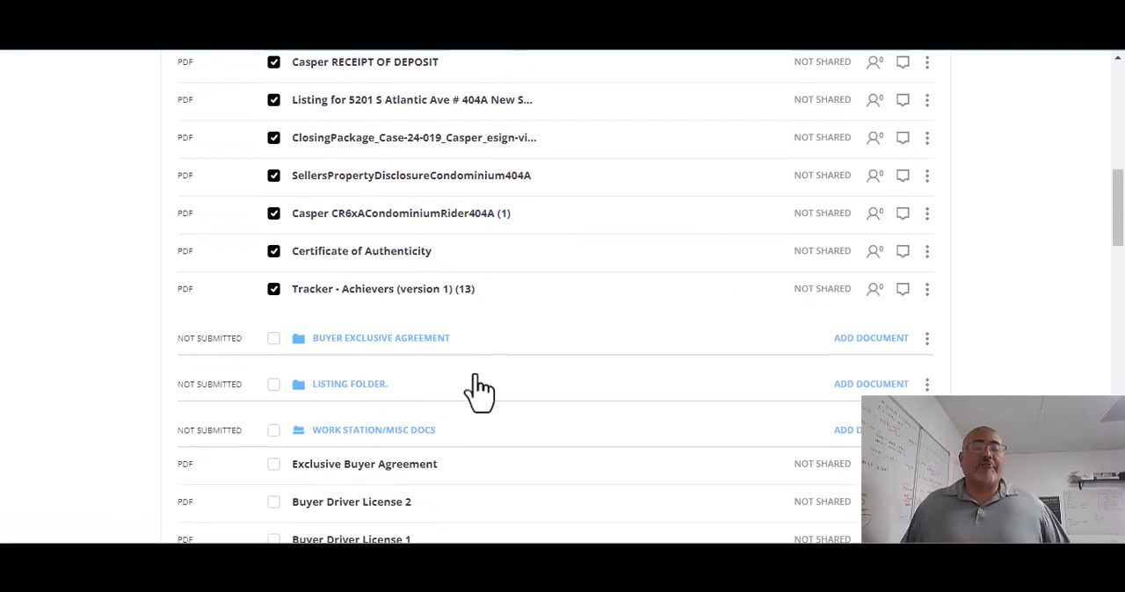
scroll(567, 406, "down", 4)
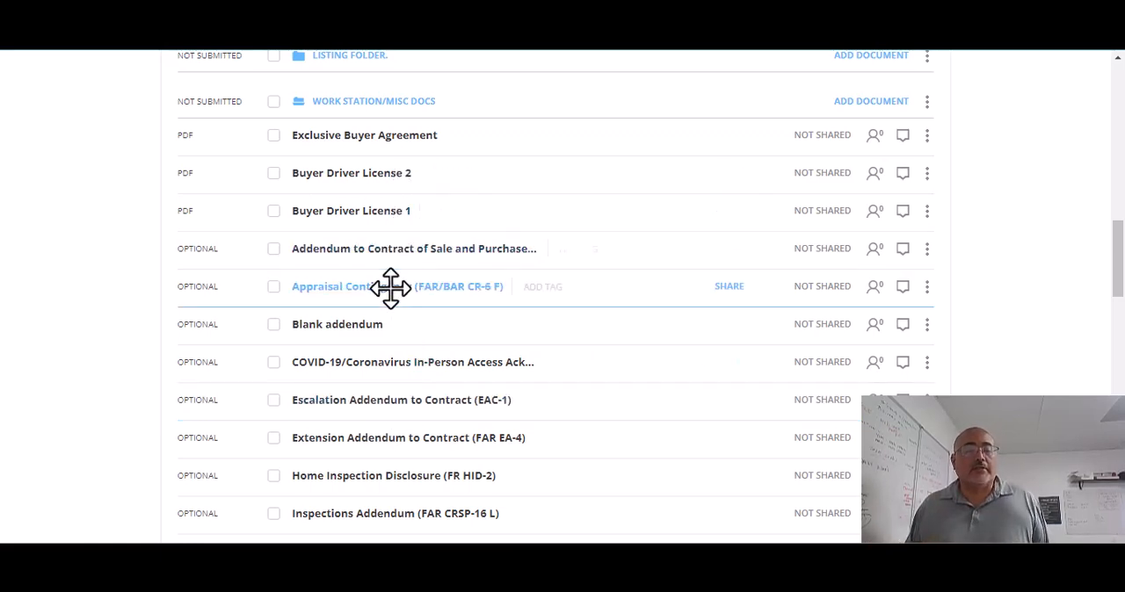
scroll(478, 334, "down", 1)
scroll(478, 333, "down", 4)
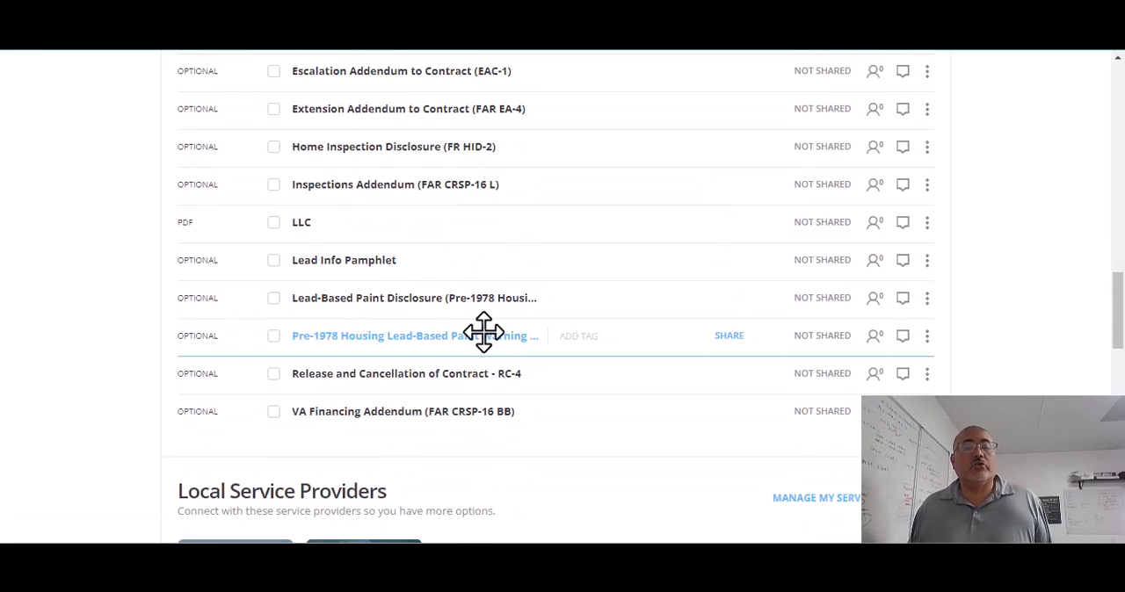
scroll(489, 354, "up", 1)
scroll(485, 339, "up", 1)
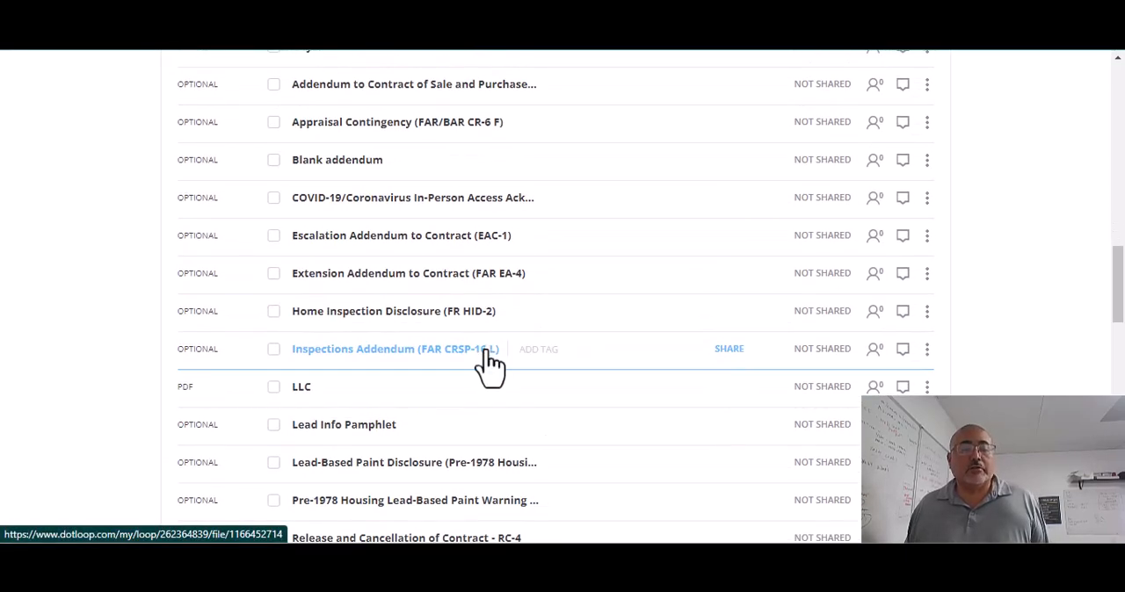
left_click_drag(449, 387, 623, 155)
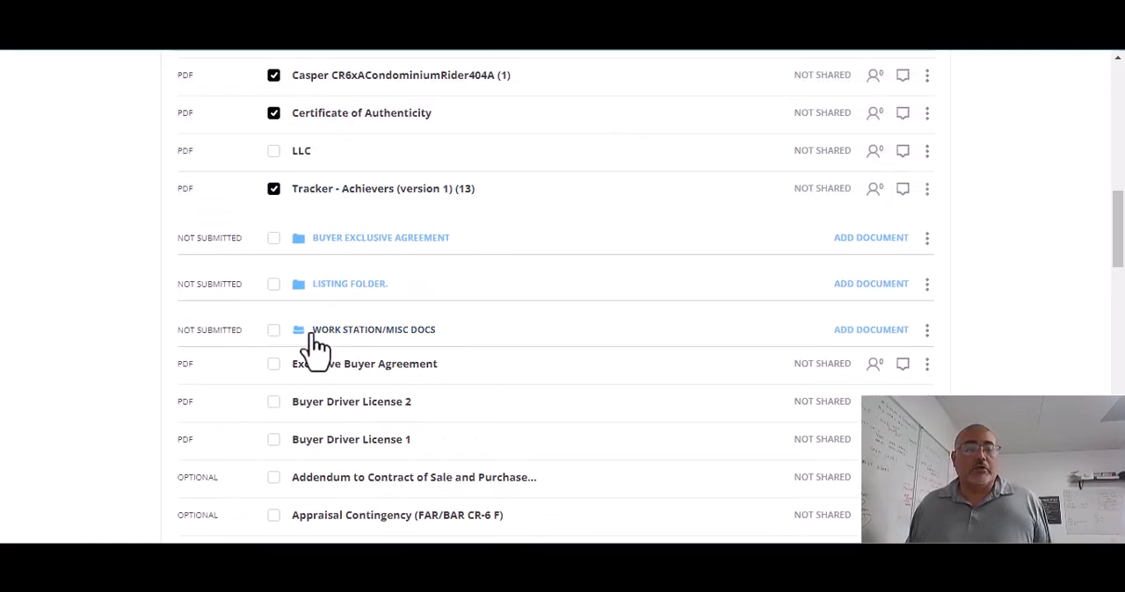
Step: Select the whole Work Station/Misc Docs folder and remove it with its remaining documents from the loop's document list
left_click(274, 332)
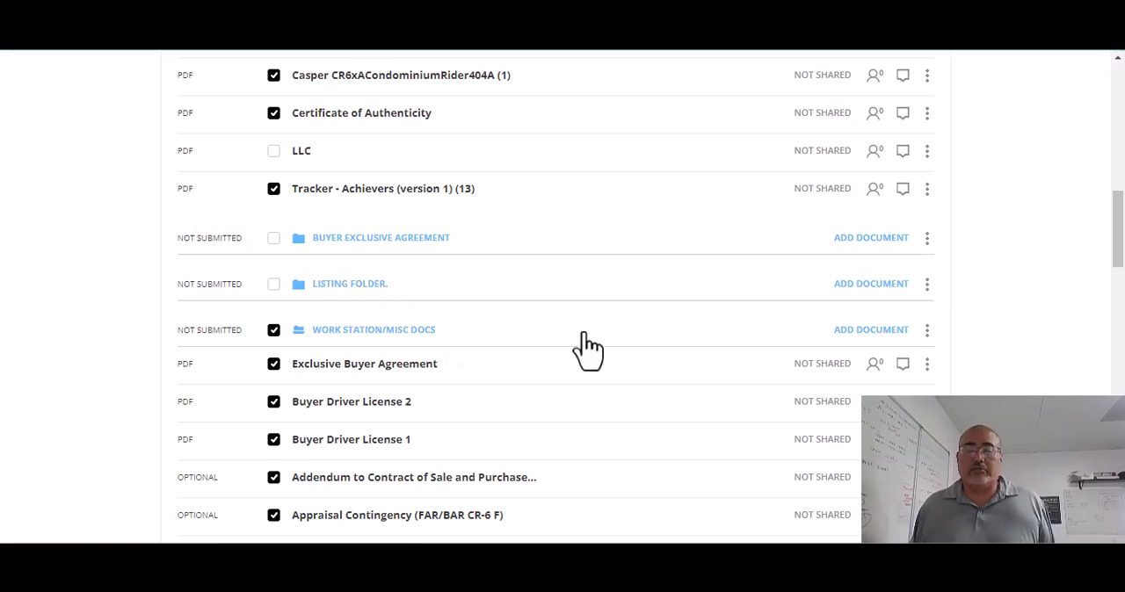
left_click(926, 335)
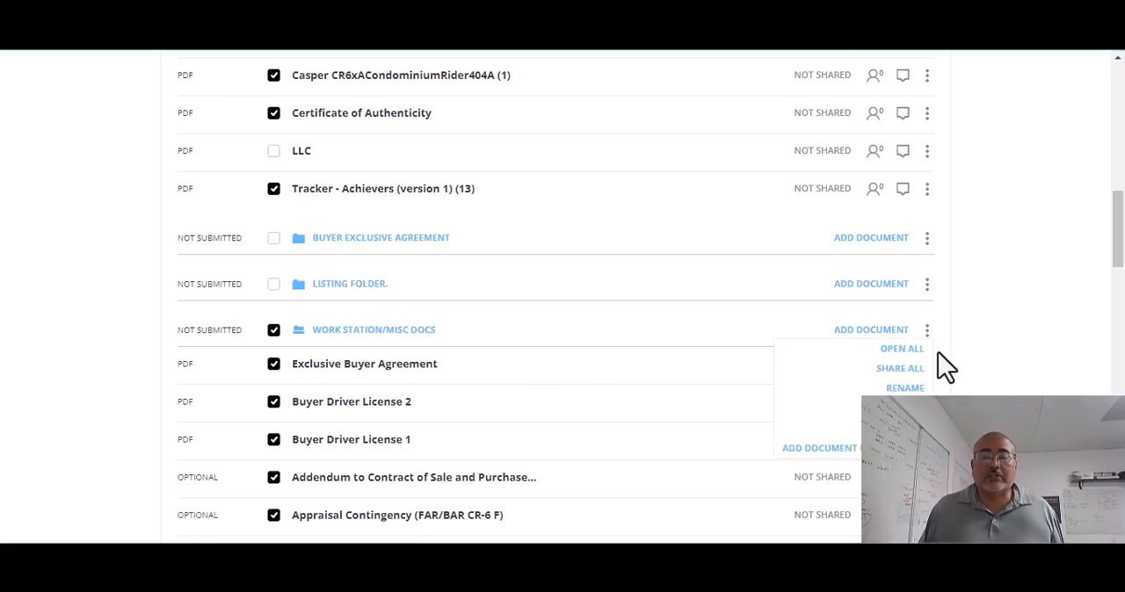
left_click(817, 427)
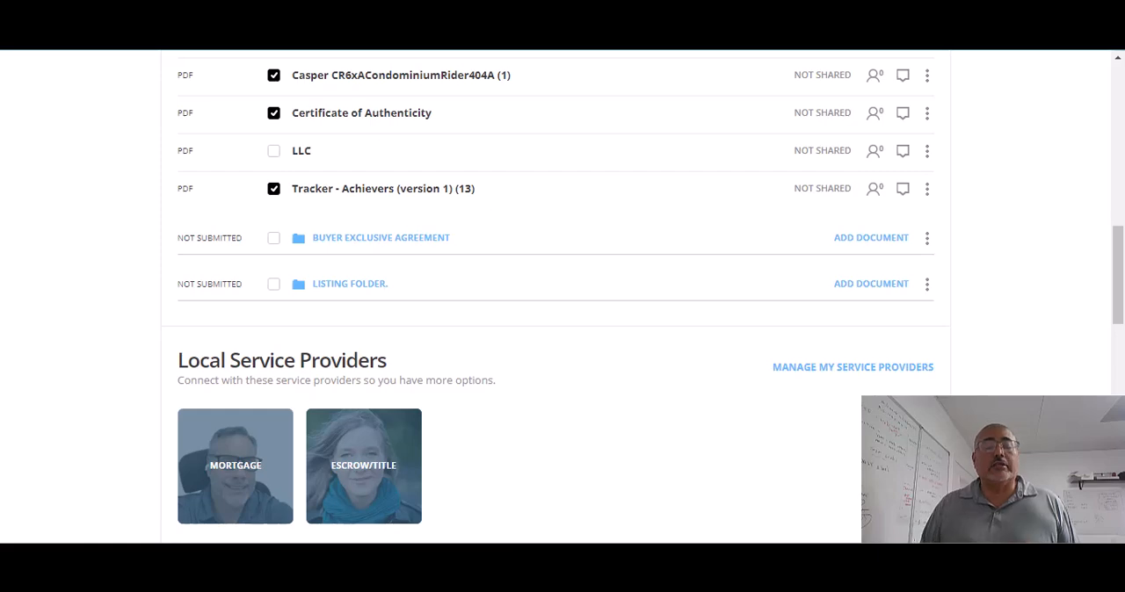
Step: Clear the selection of every document in the Execute Contracts/Compliance folder
scroll(626, 176, "up", 3)
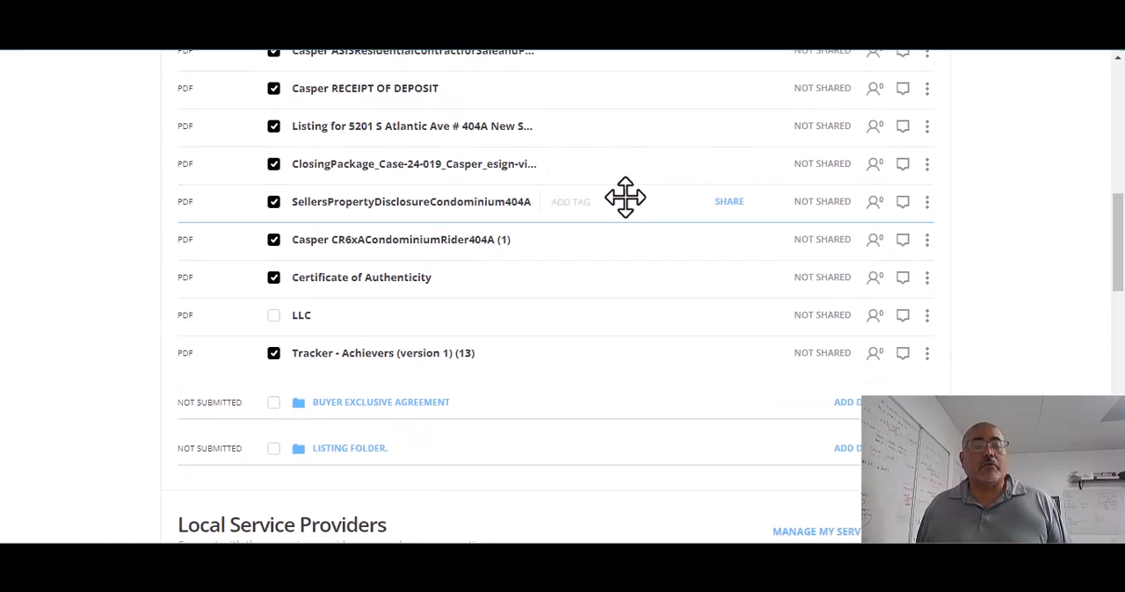
scroll(620, 232, "up", 3)
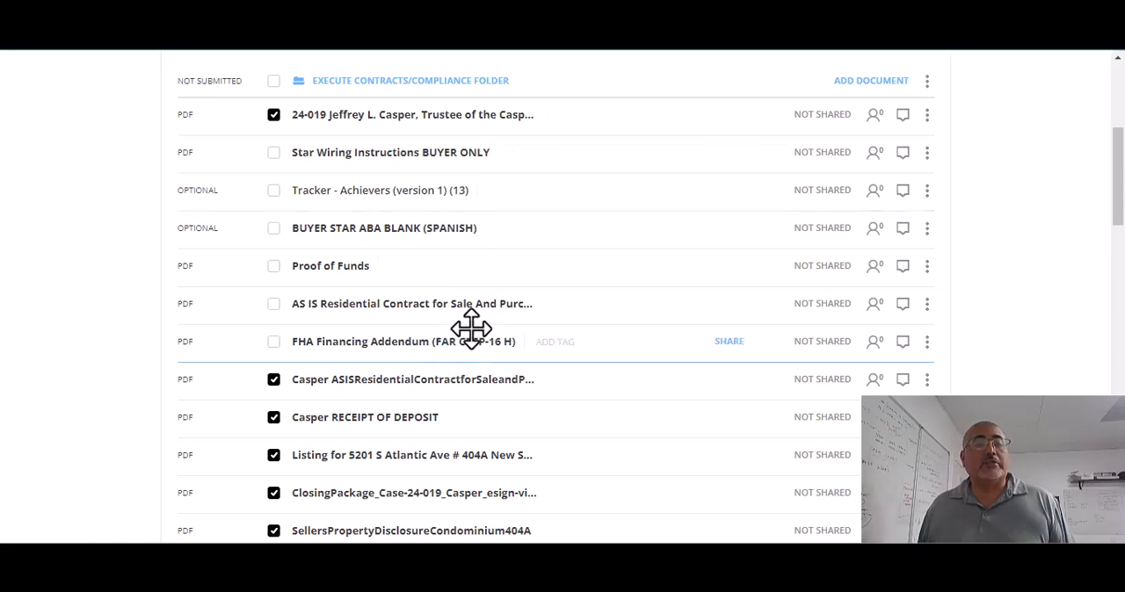
left_click(273, 156)
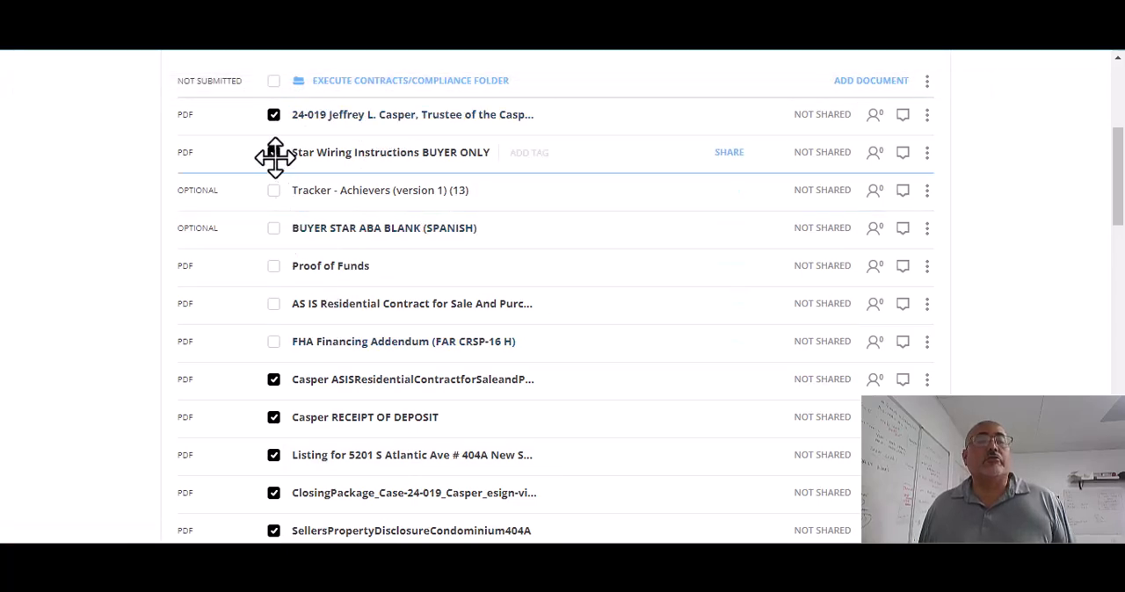
left_click(274, 87)
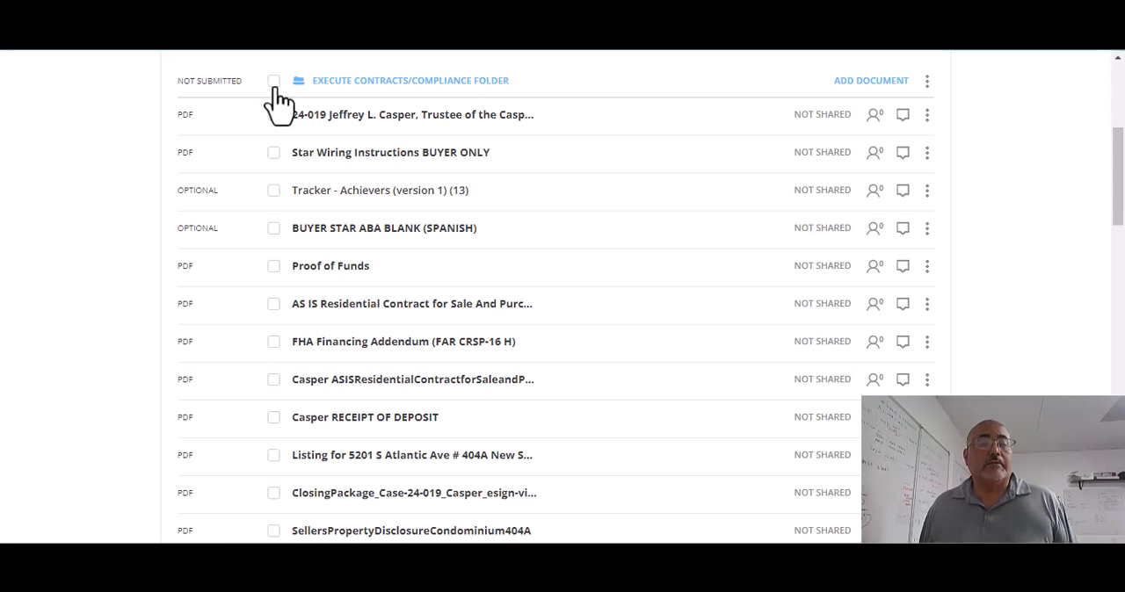
Step: Archive Star Wiring Instructions BUYER ONLY and BUYER STAR ABA BLANK (SPANISH) from the Execute Contracts/Compliance folder
left_click(274, 155)
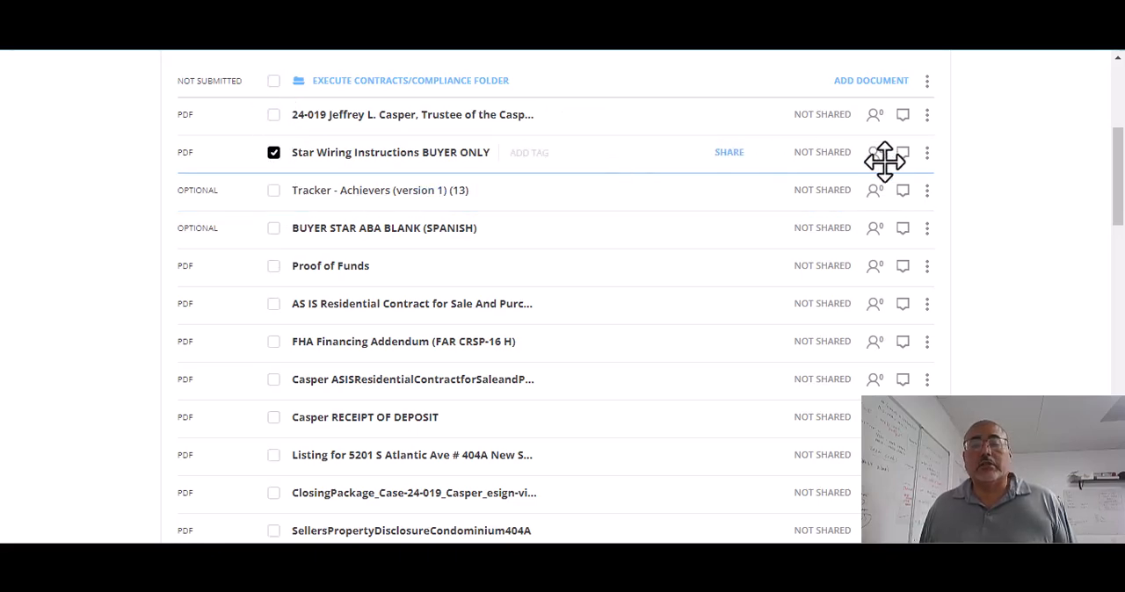
left_click(927, 153)
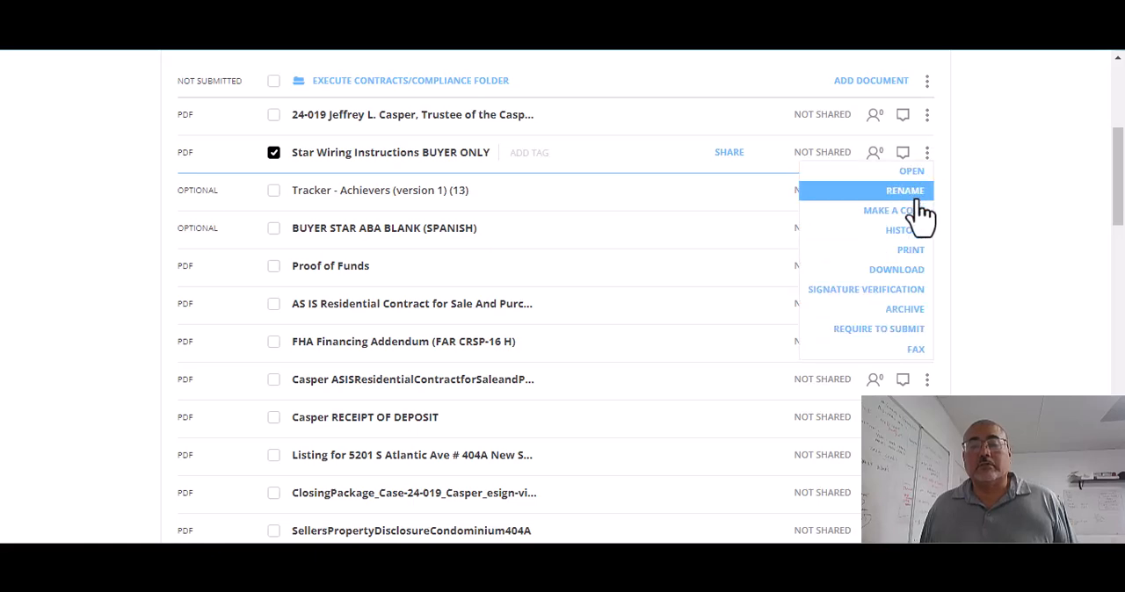
left_click(914, 314)
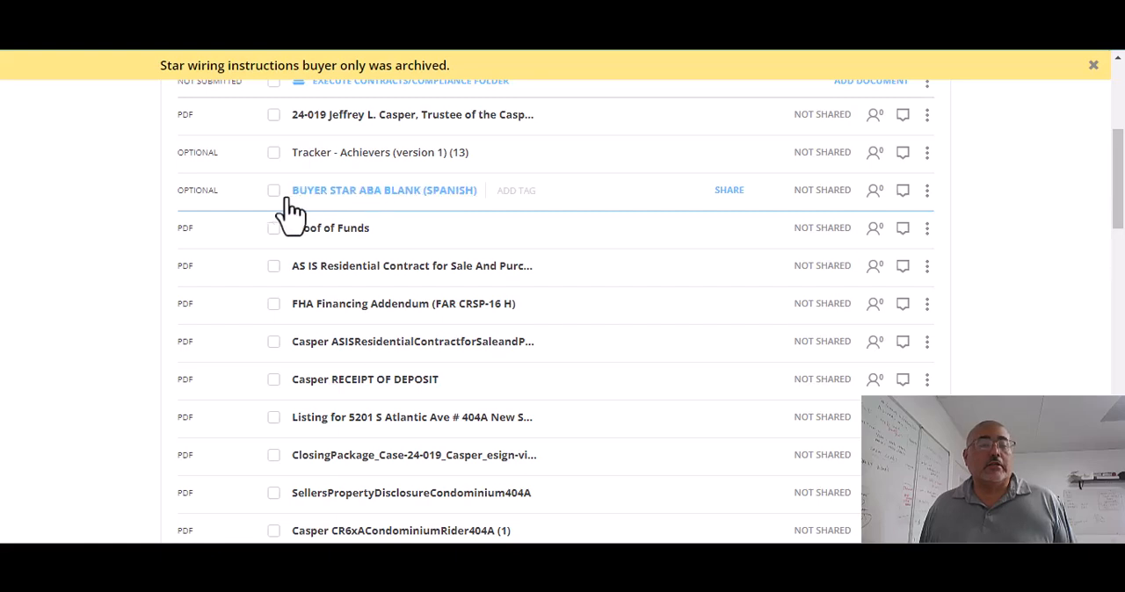
left_click(926, 192)
left_click(905, 349)
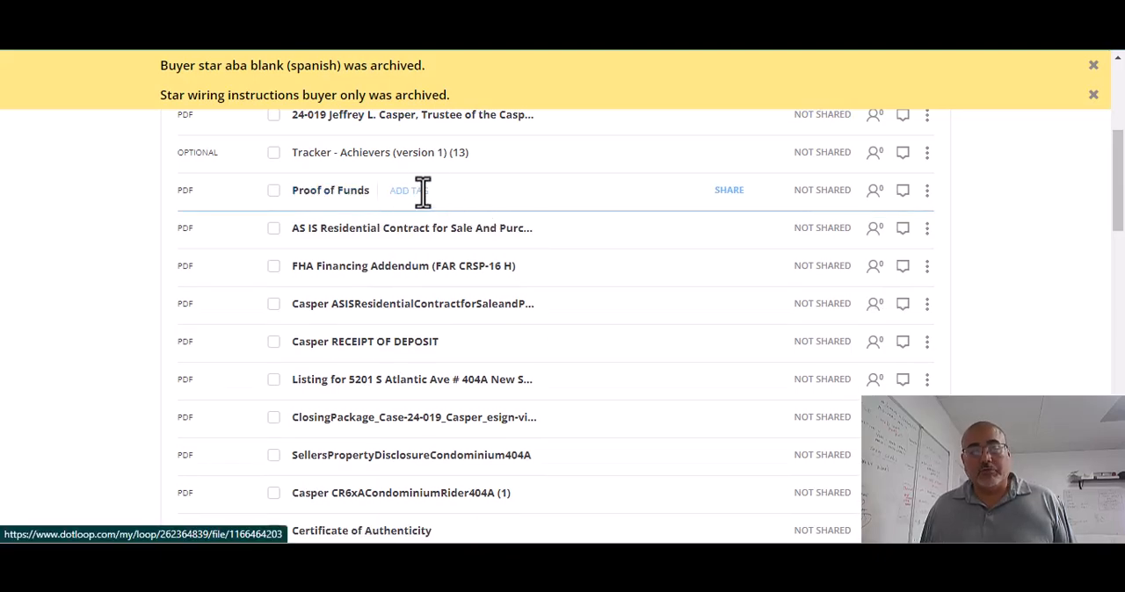
Step: Archive the optional Tracker - Achievers (version 1) (13) near the start of the Execute Contracts/Compliance folder, keeping the PDF tracker at its end
scroll(477, 183, "up", 1)
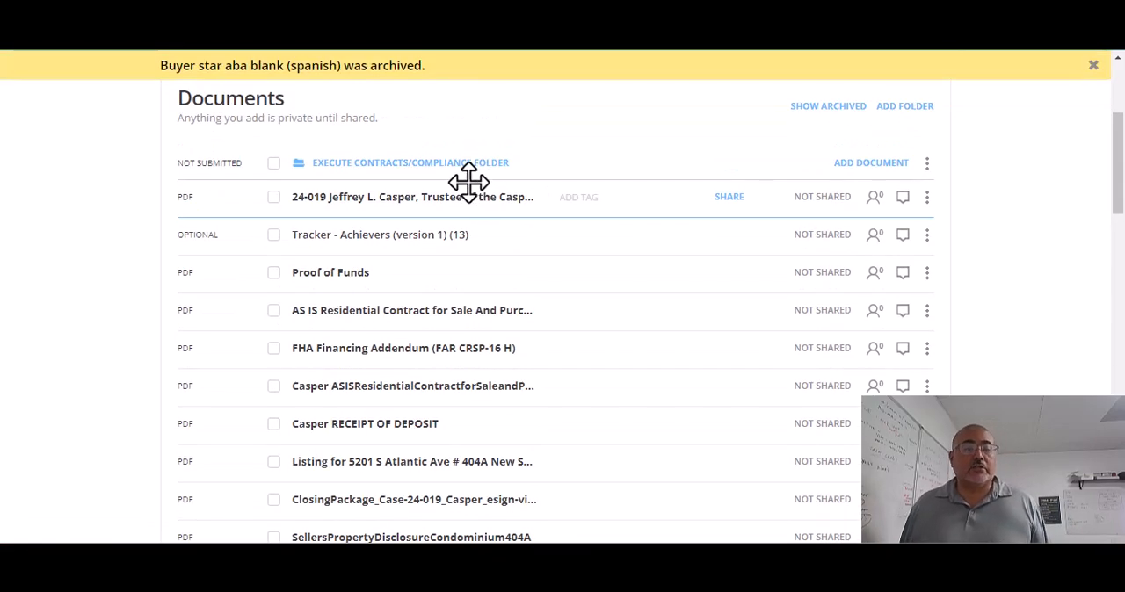
scroll(451, 252, "down", 2)
scroll(444, 254, "down", 2)
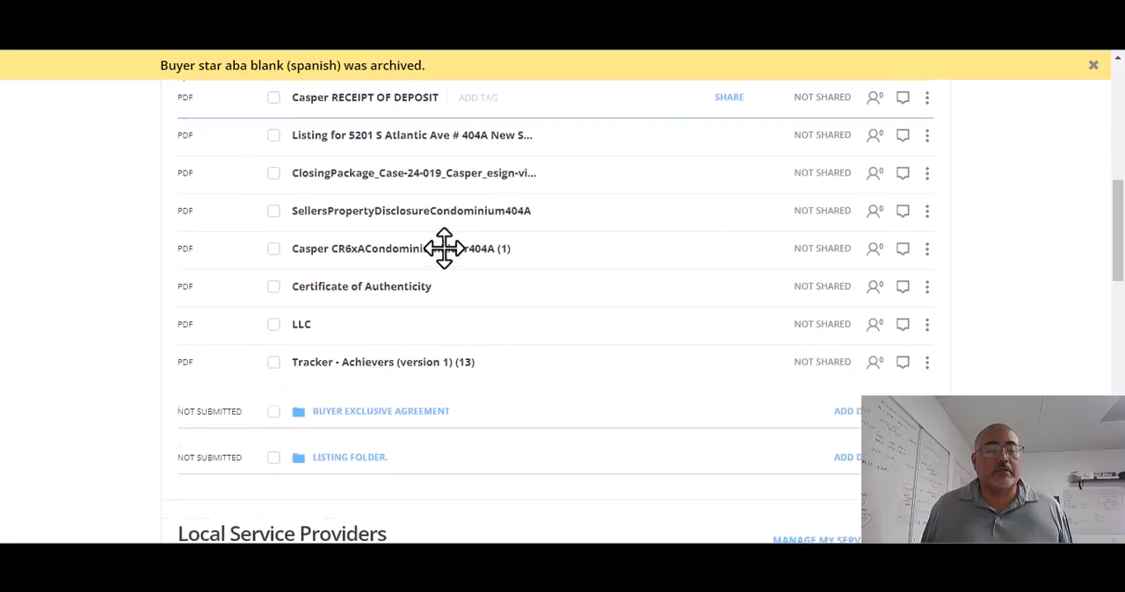
scroll(812, 366, "up", 3)
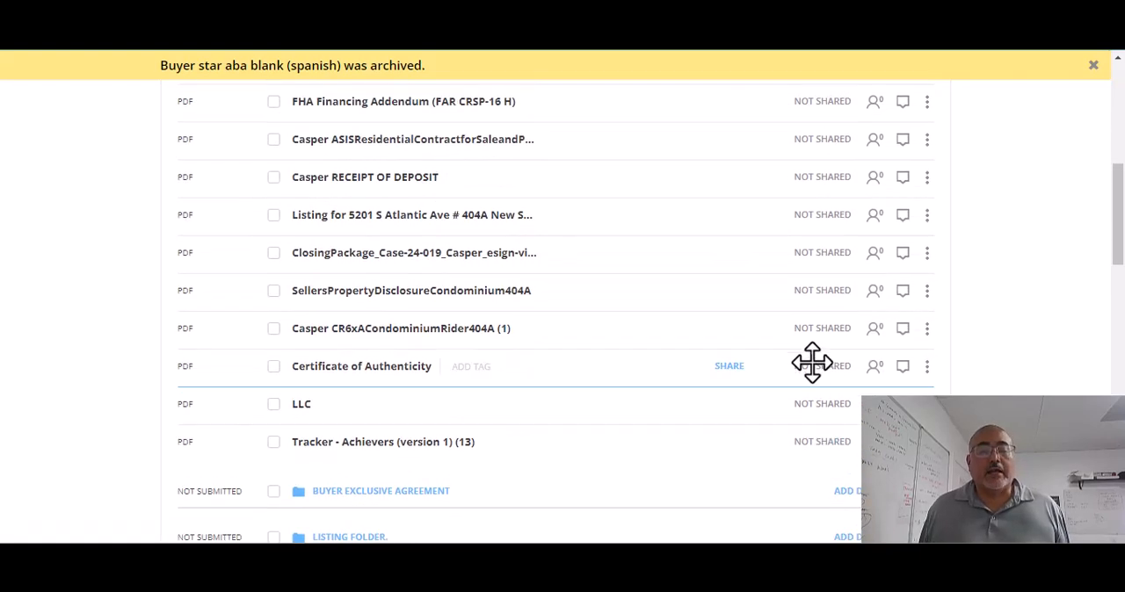
scroll(697, 237, "up", 1)
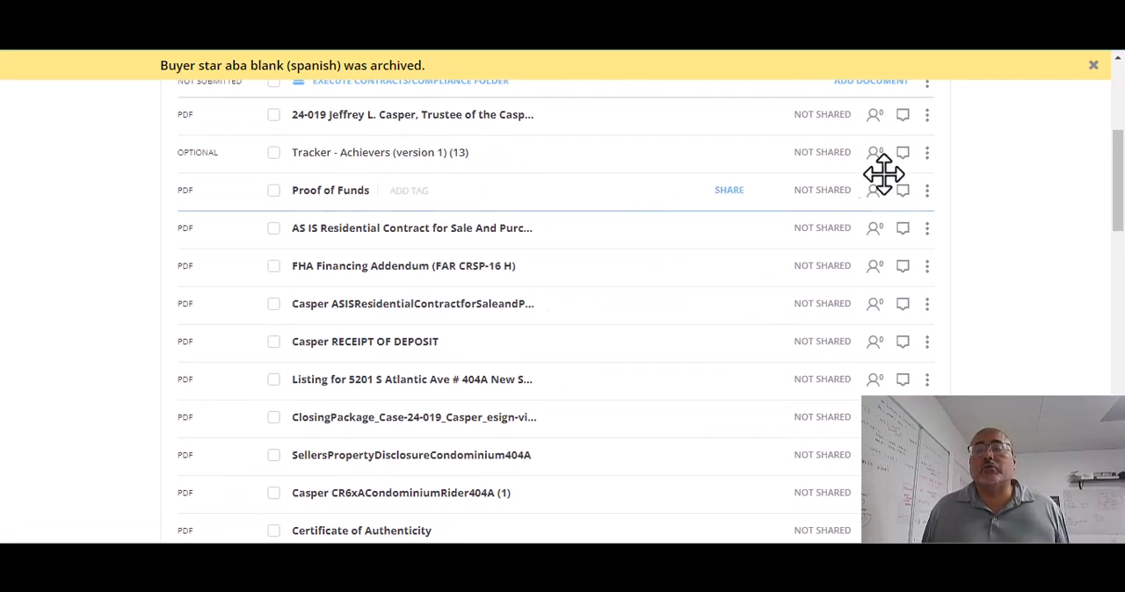
scroll(519, 500, "down", 3)
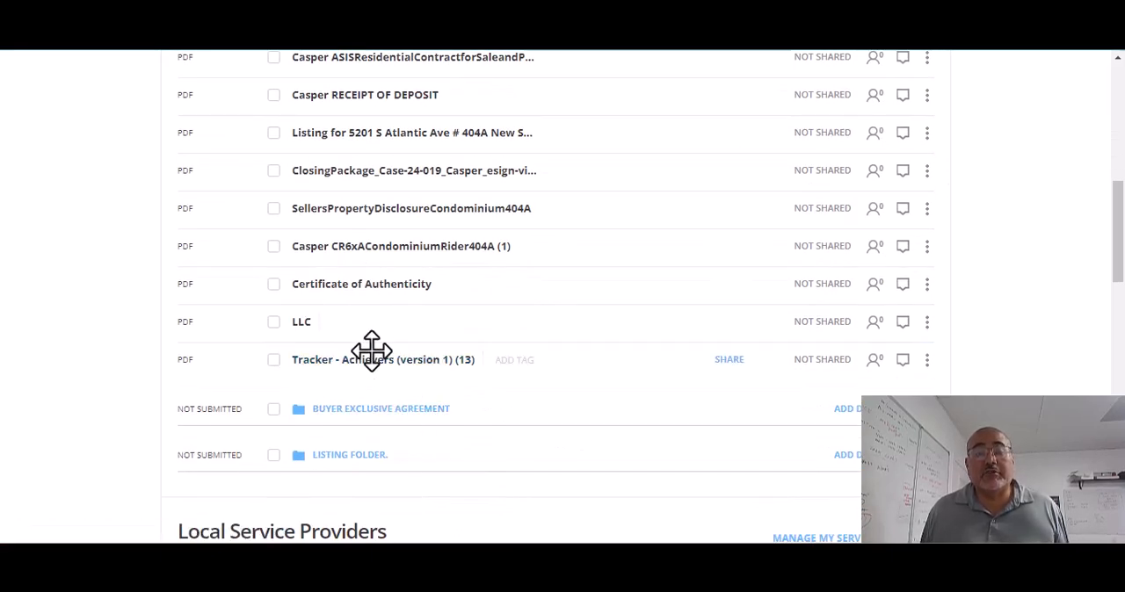
scroll(427, 376, "up", 4)
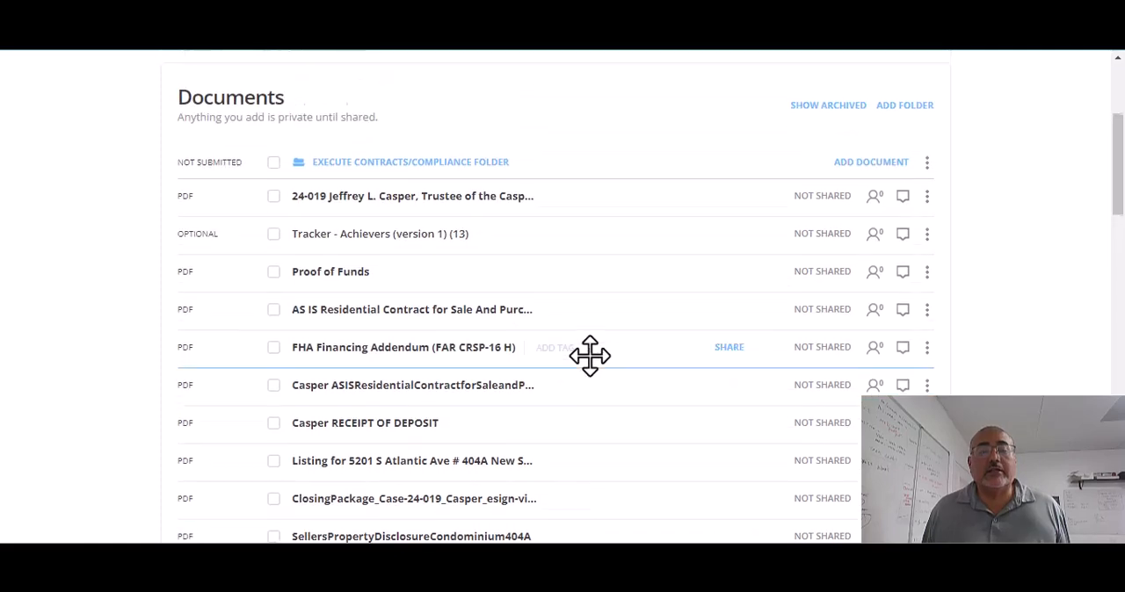
left_click(926, 236)
left_click(896, 376)
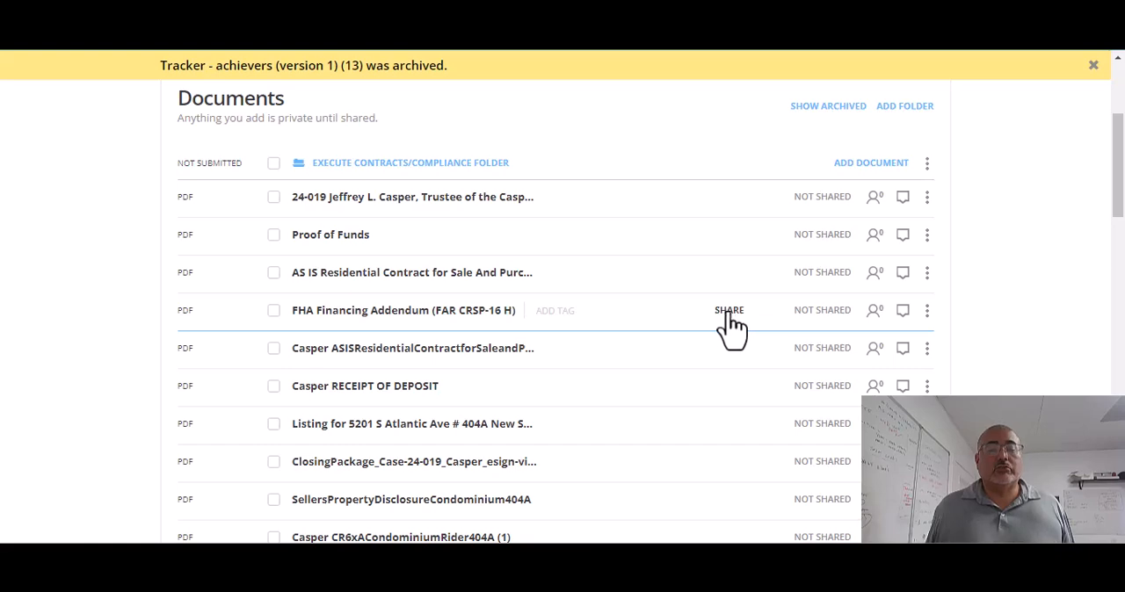
Step: Archive the AS IS Residential Contract for Sale and Purchase form located directly below Proof of Funds
scroll(730, 330, "down", 1)
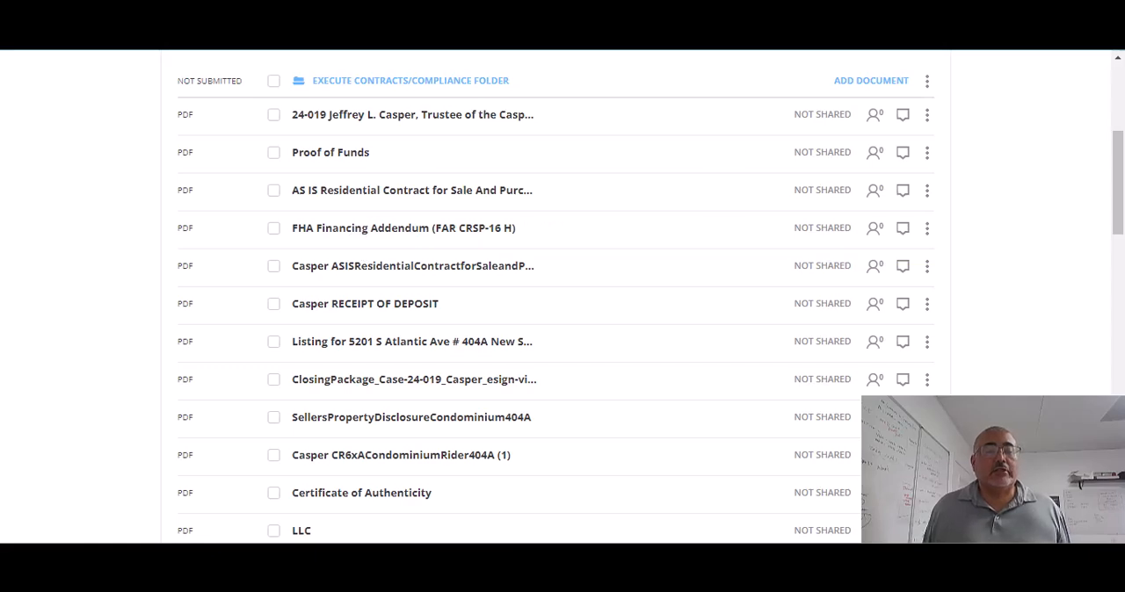
left_click_drag(309, 231, 319, 282)
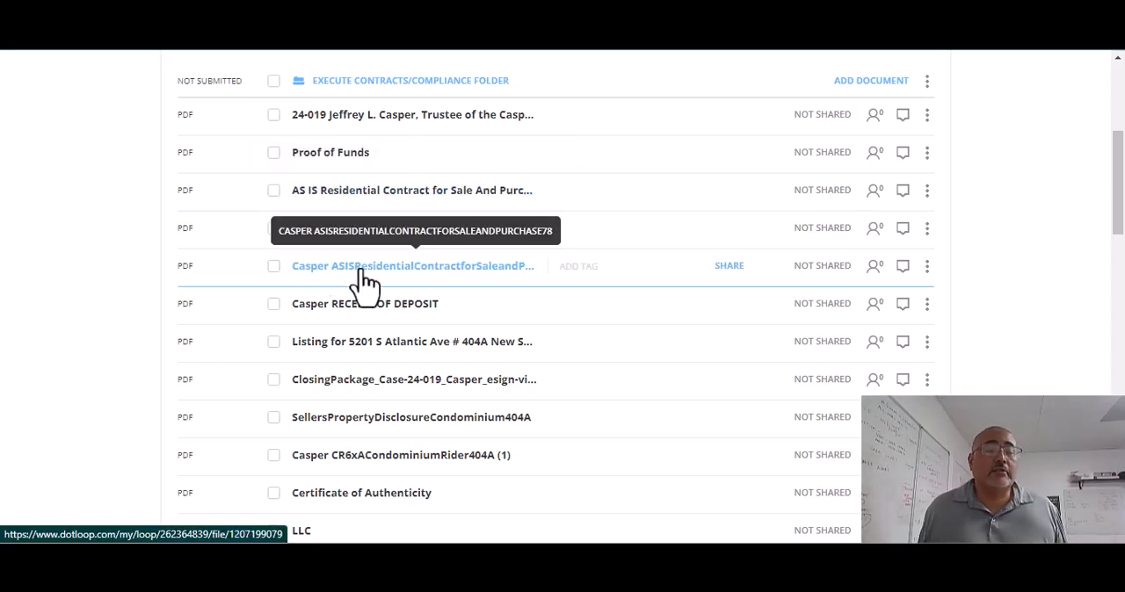
left_click(274, 193)
left_click(926, 193)
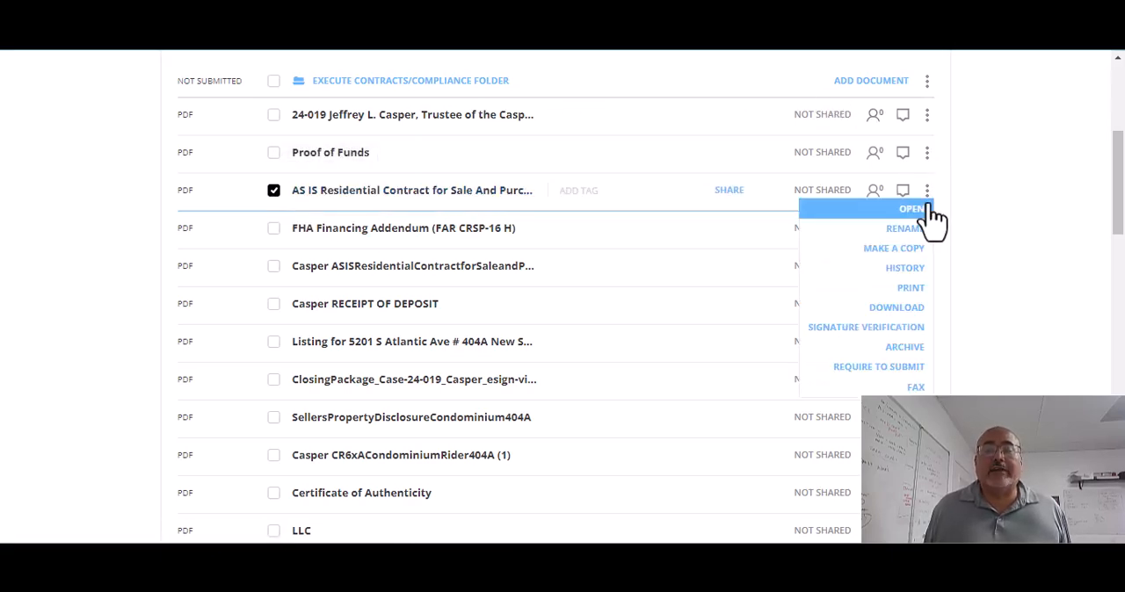
left_click(901, 347)
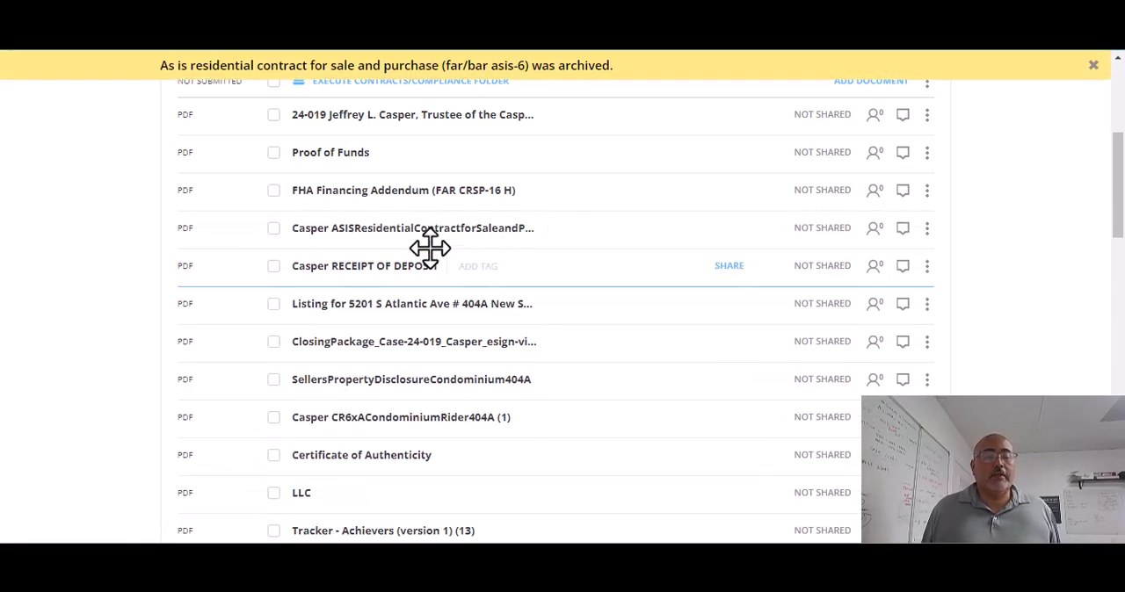
Step: Reorder the documents after Proof of Funds: executed AS IS contract, FHA Financing Addendum, CR6xA condominium rider, SellersPropertyDisclosureCondominium404A
left_click_drag(350, 230, 346, 200)
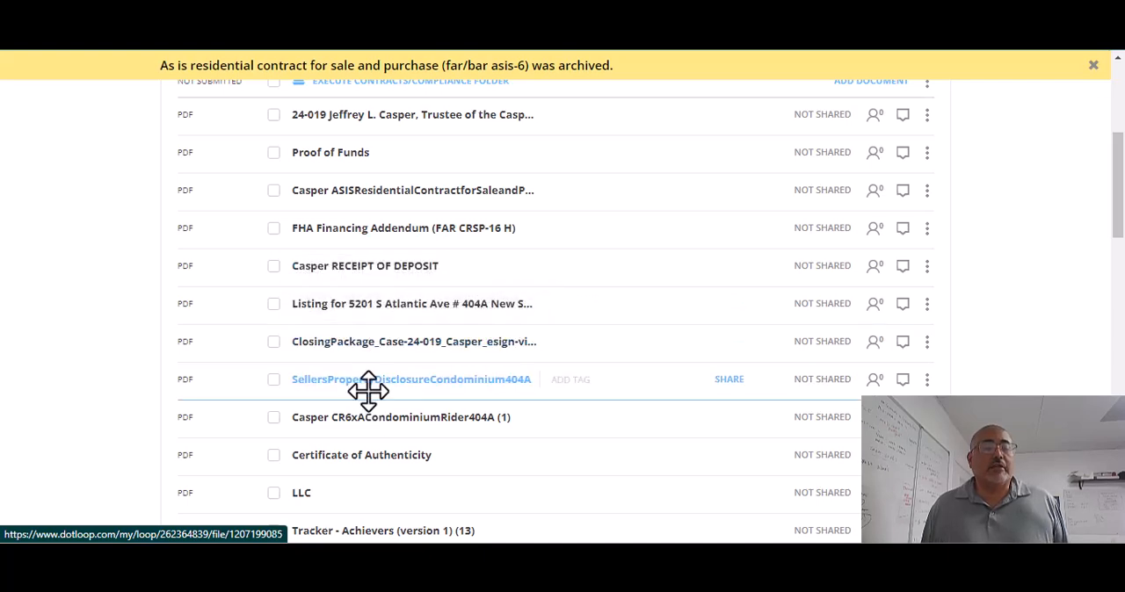
left_click_drag(409, 426, 435, 268)
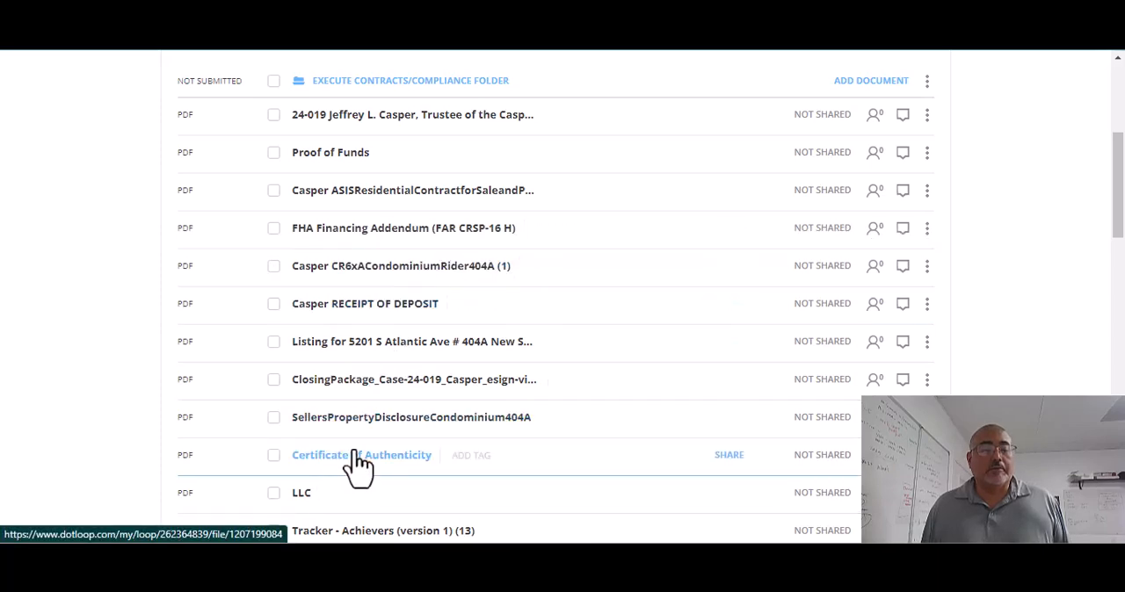
left_click_drag(382, 437, 419, 325)
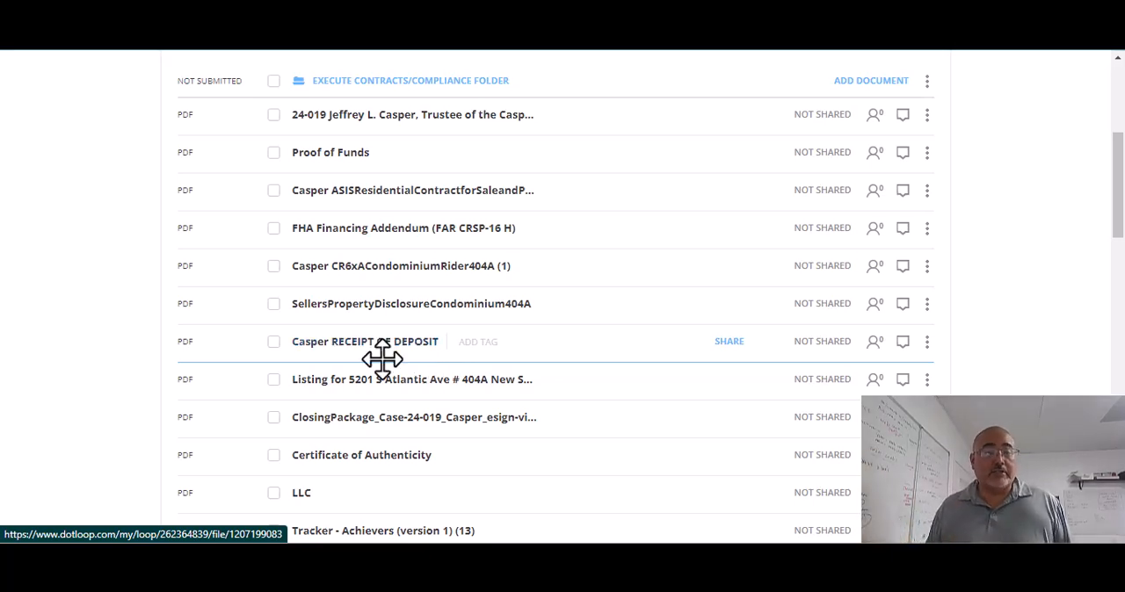
Step: Open the property listing PDF, look through its contents, and return to the loop's document list
scroll(352, 392, "down", 1)
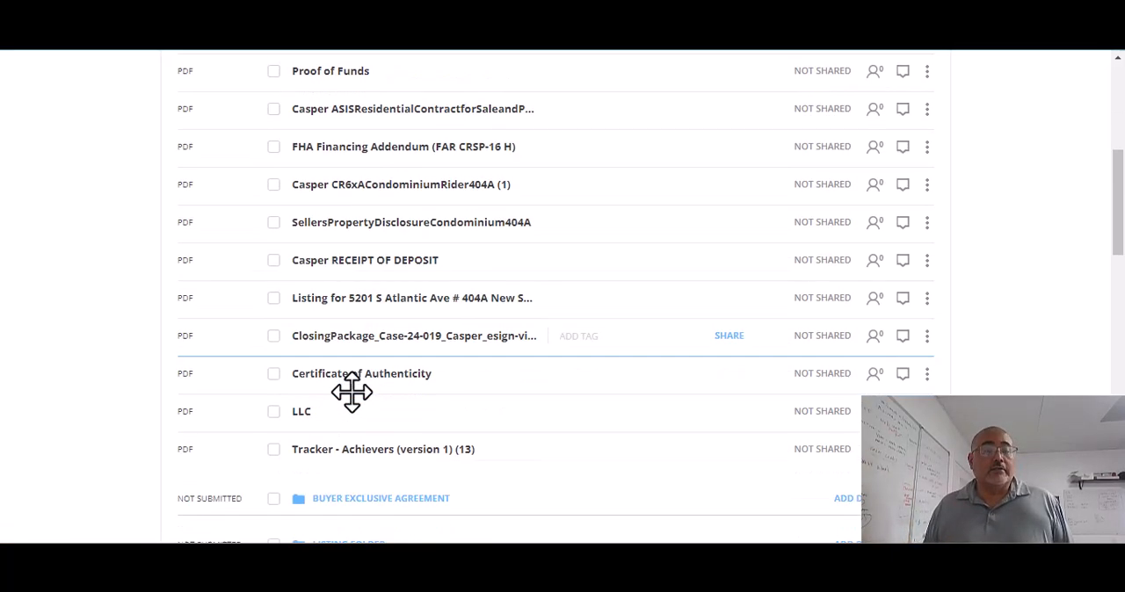
left_click(396, 299)
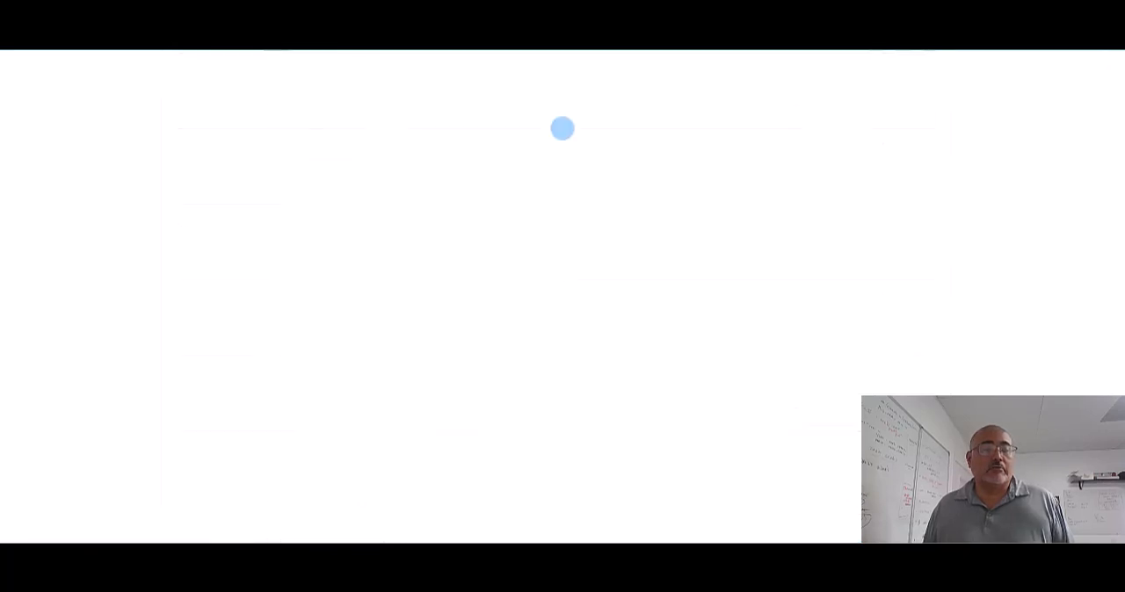
scroll(281, 332, "down", 5)
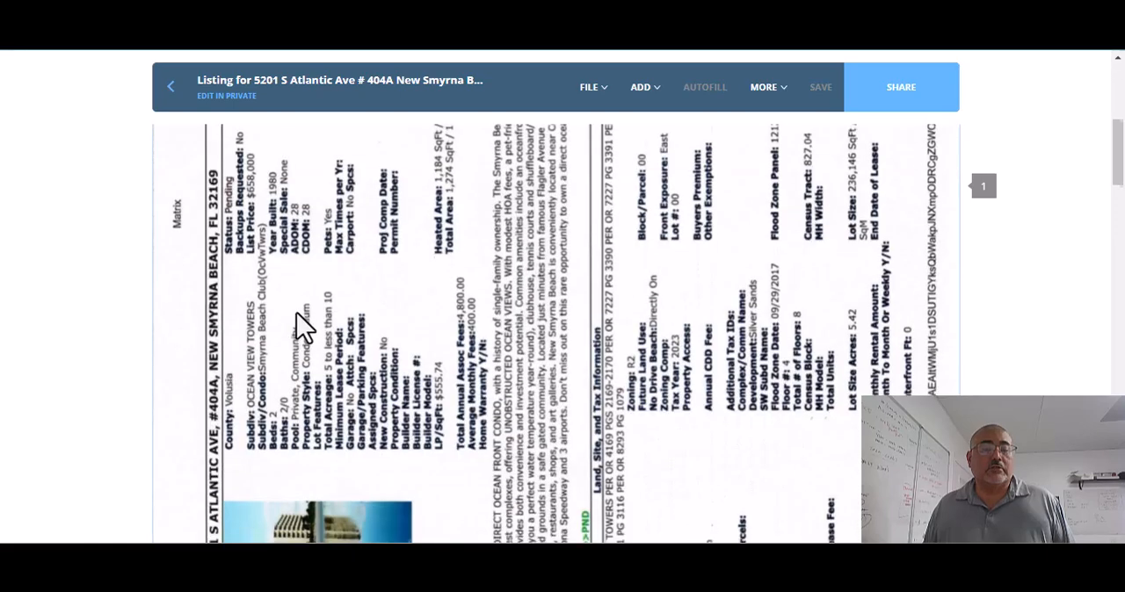
scroll(299, 330, "down", 1)
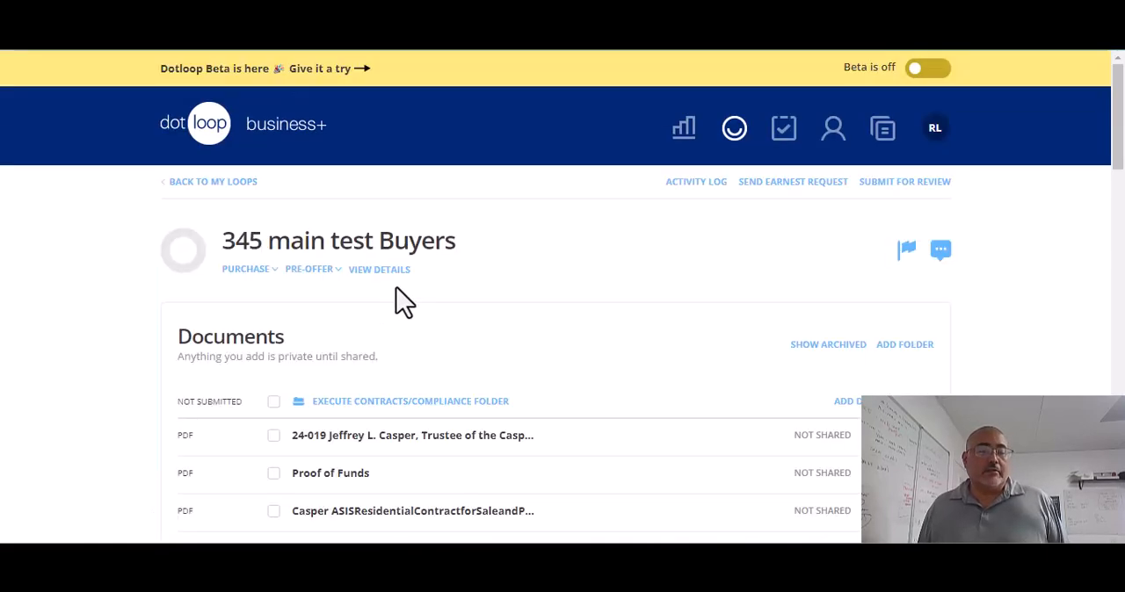
scroll(387, 282, "down", 6)
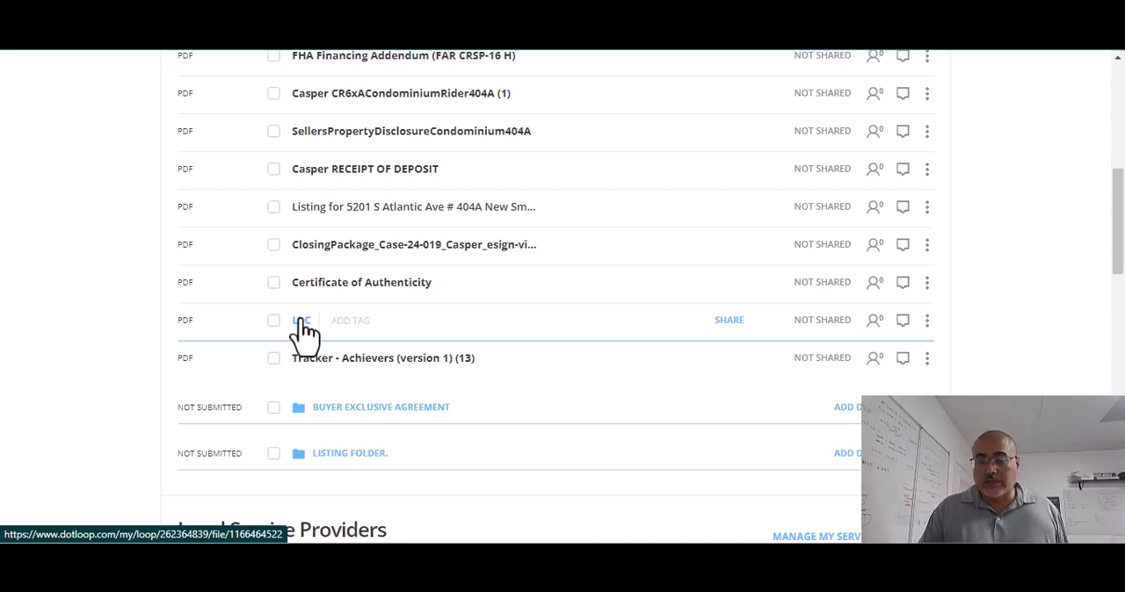
left_click_drag(299, 321, 340, 323)
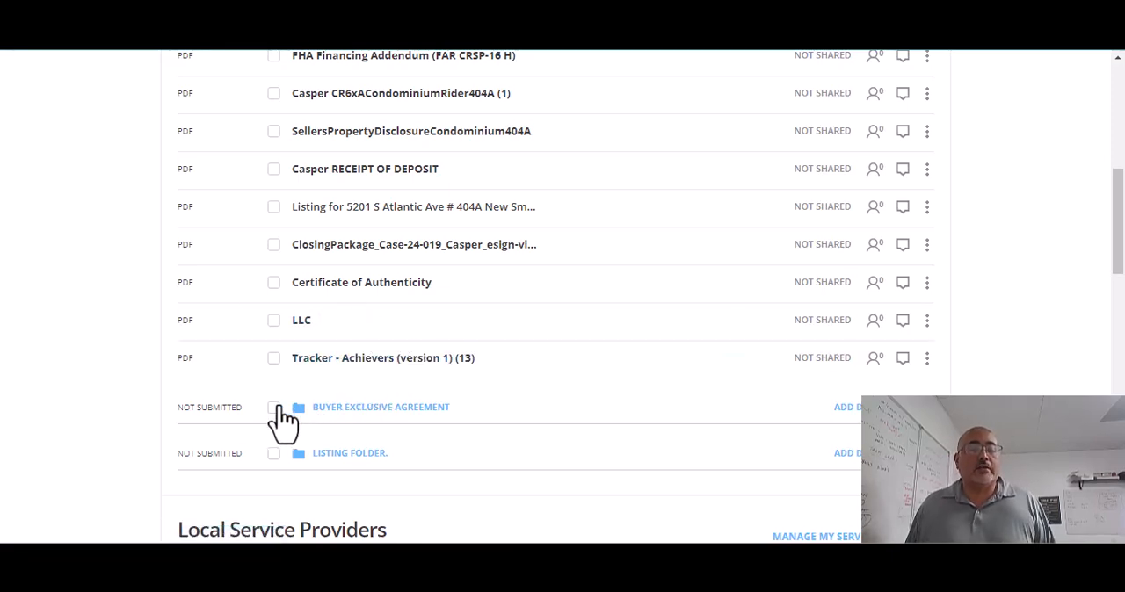
Step: Expand the Buyer Exclusive Agreement and Listing Folder folders and review the documents across all the loop's folders
left_click(344, 411)
scroll(340, 460, "down", 2)
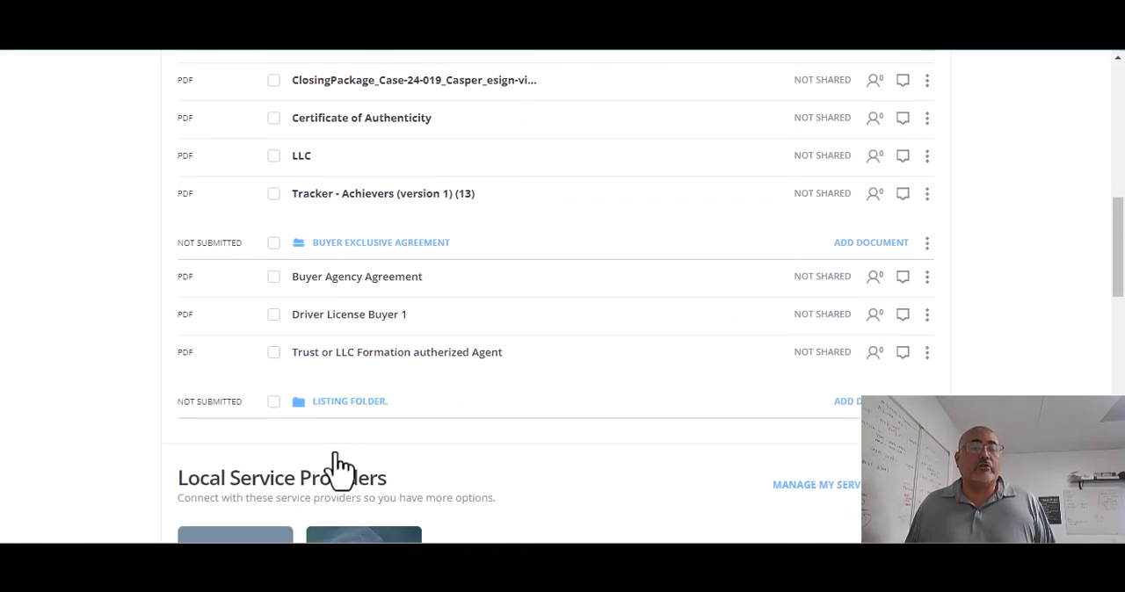
left_click(326, 406)
scroll(378, 270, "up", 2)
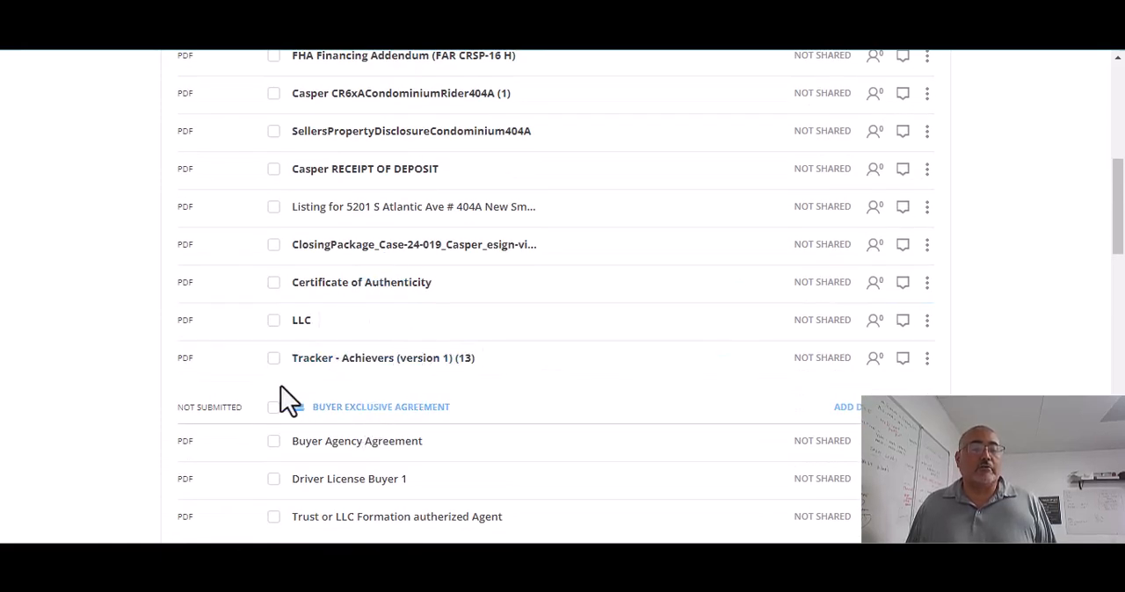
scroll(435, 349, "up", 5)
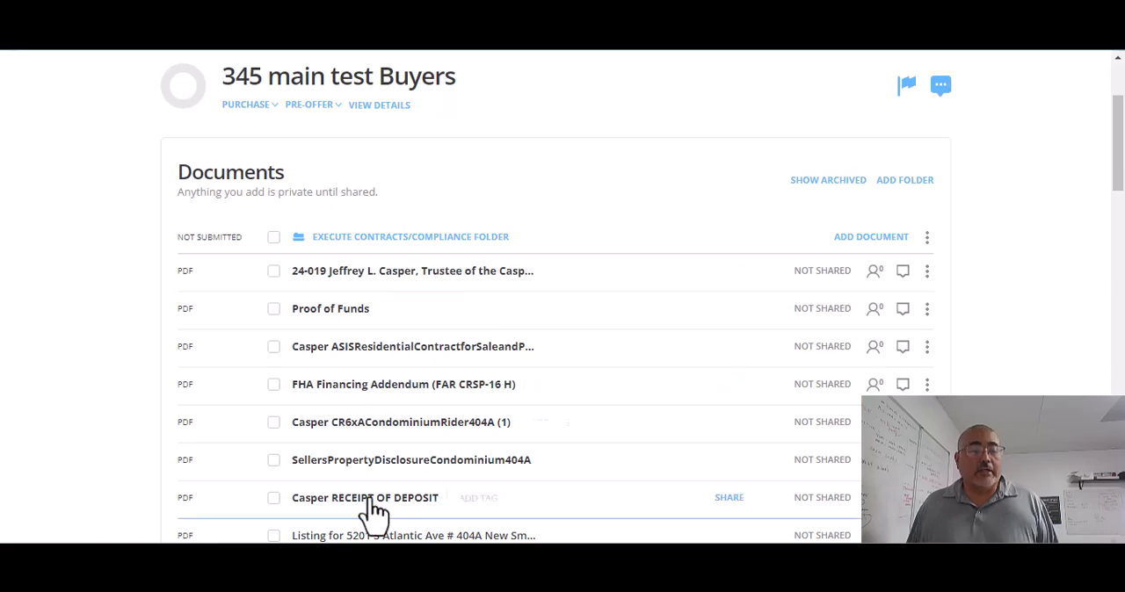
scroll(491, 323, "down", 2)
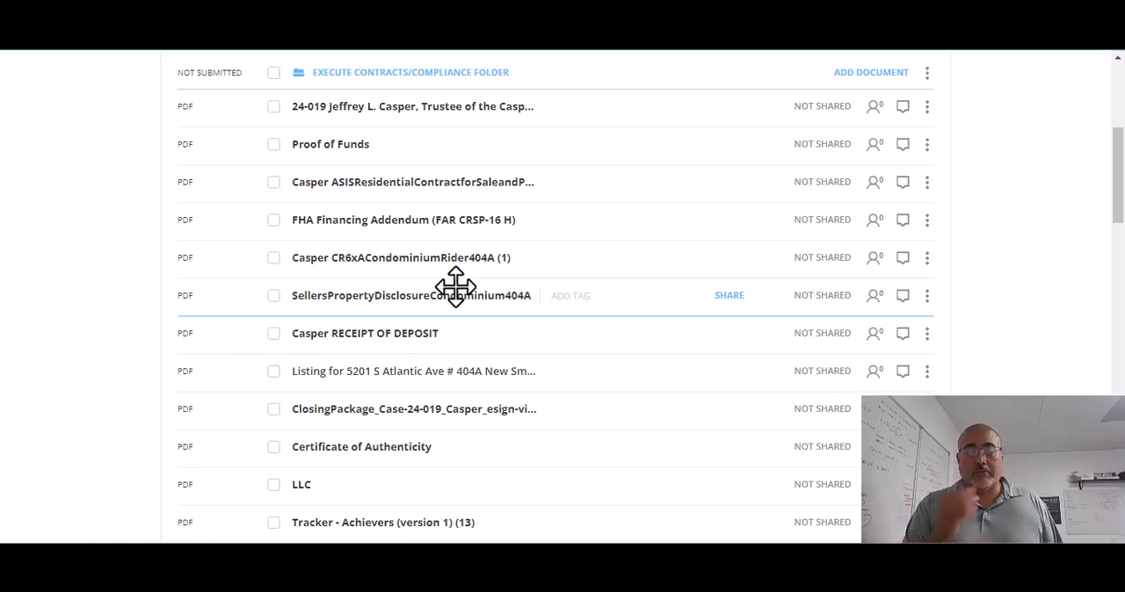
scroll(455, 287, "down", 3)
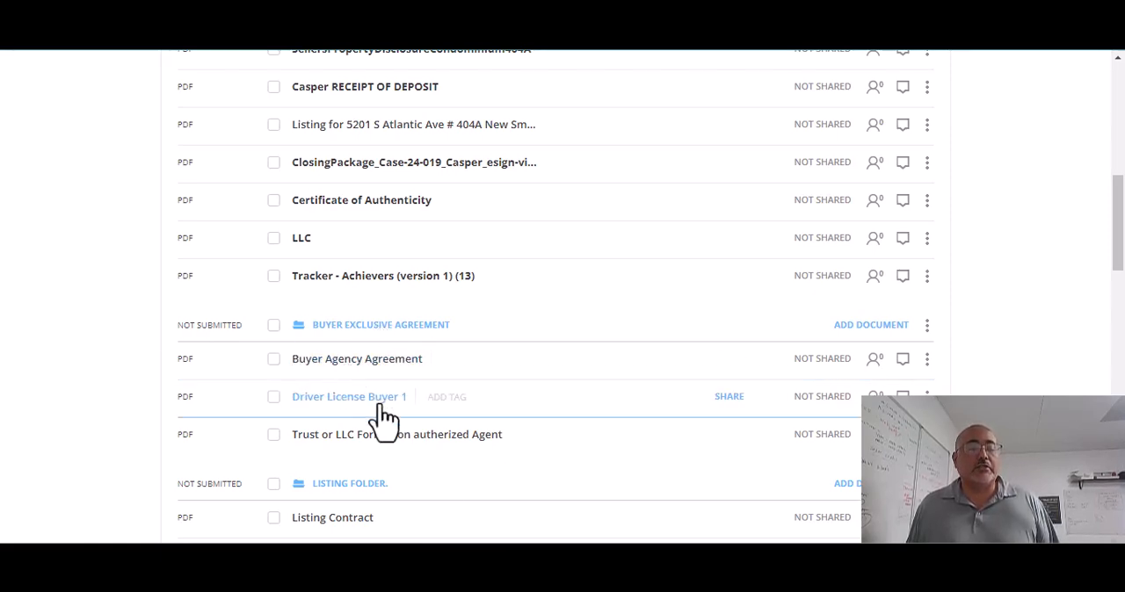
scroll(372, 414, "down", 1)
scroll(519, 514, "up", 1)
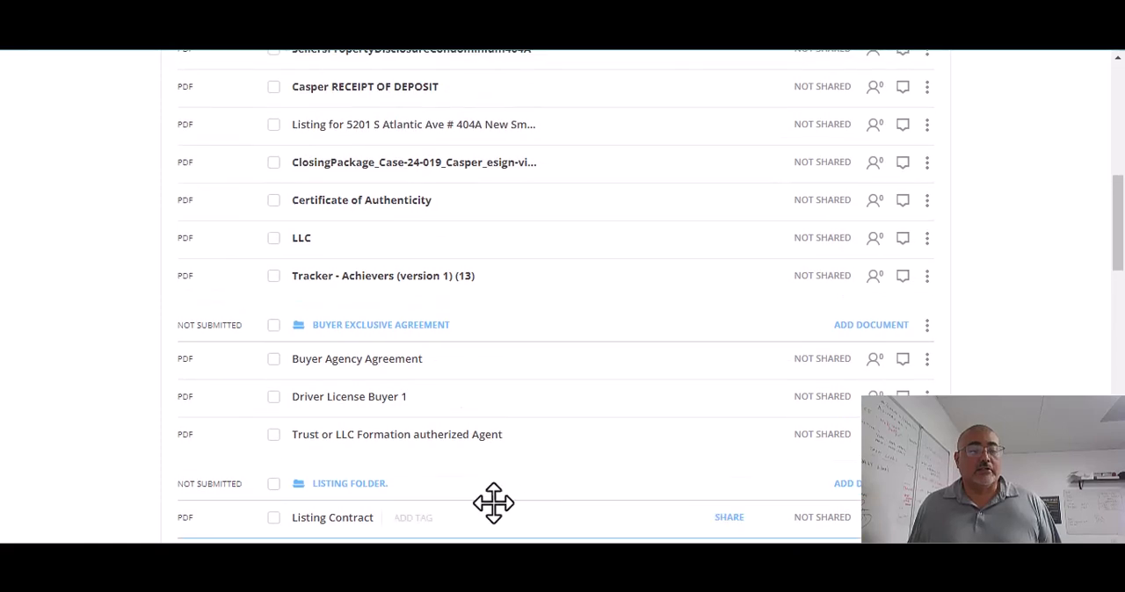
Step: Select all documents in the Listing Folder, Buyer Exclusive Agreement and Execute Contracts/Compliance folders
left_click(273, 484)
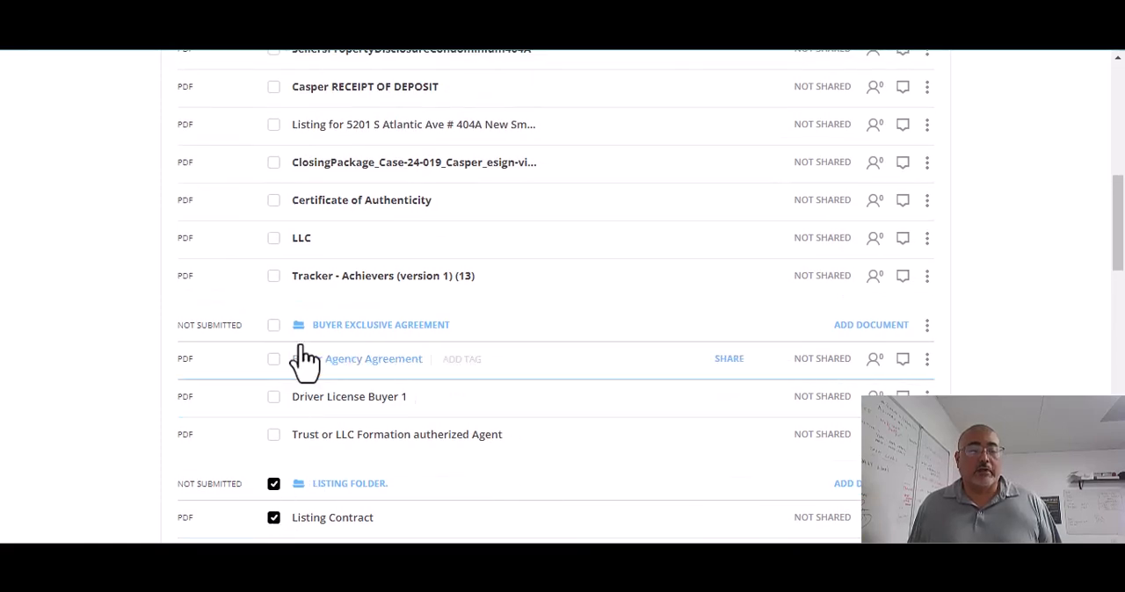
left_click(275, 325)
scroll(420, 359, "up", 5)
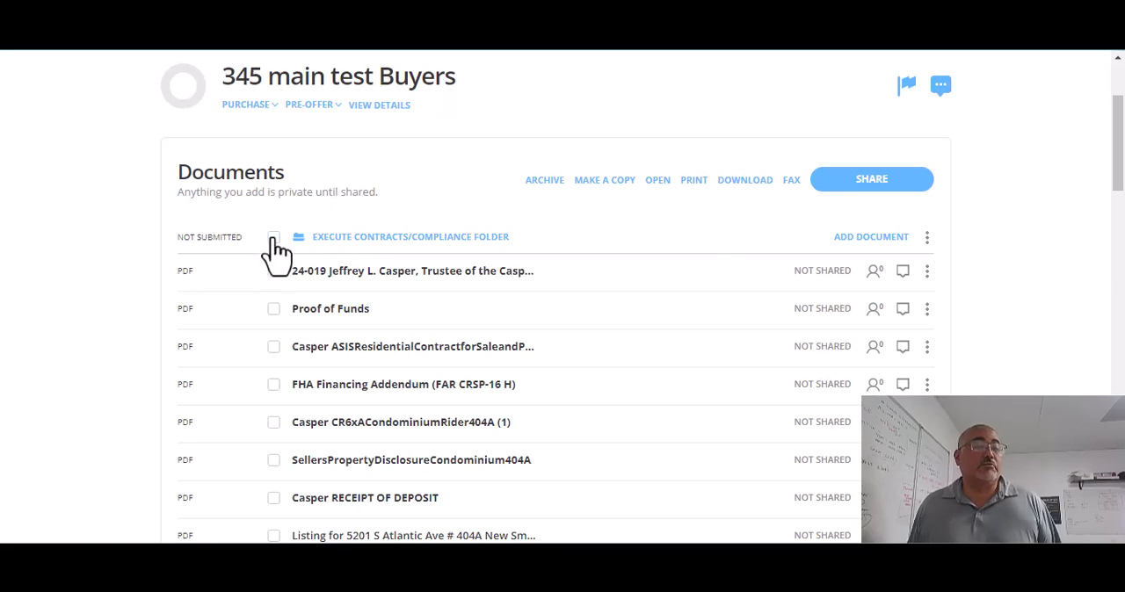
left_click(273, 237)
Step: Start submitting the loop for review and enter the property's street number, street name and city in the required details
scroll(861, 231, "up", 2)
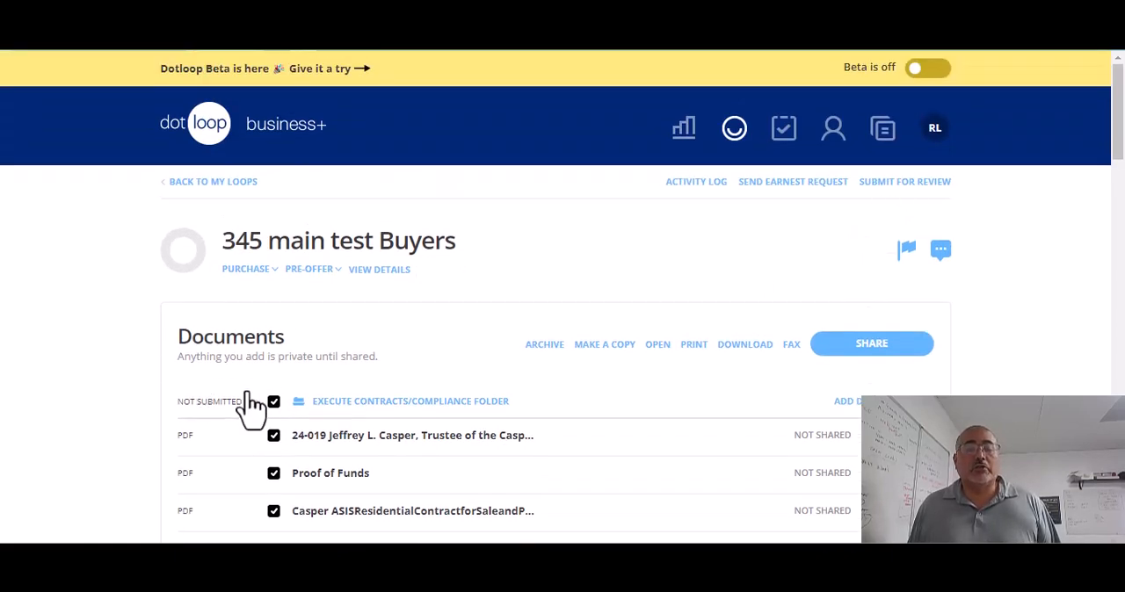
left_click(875, 181)
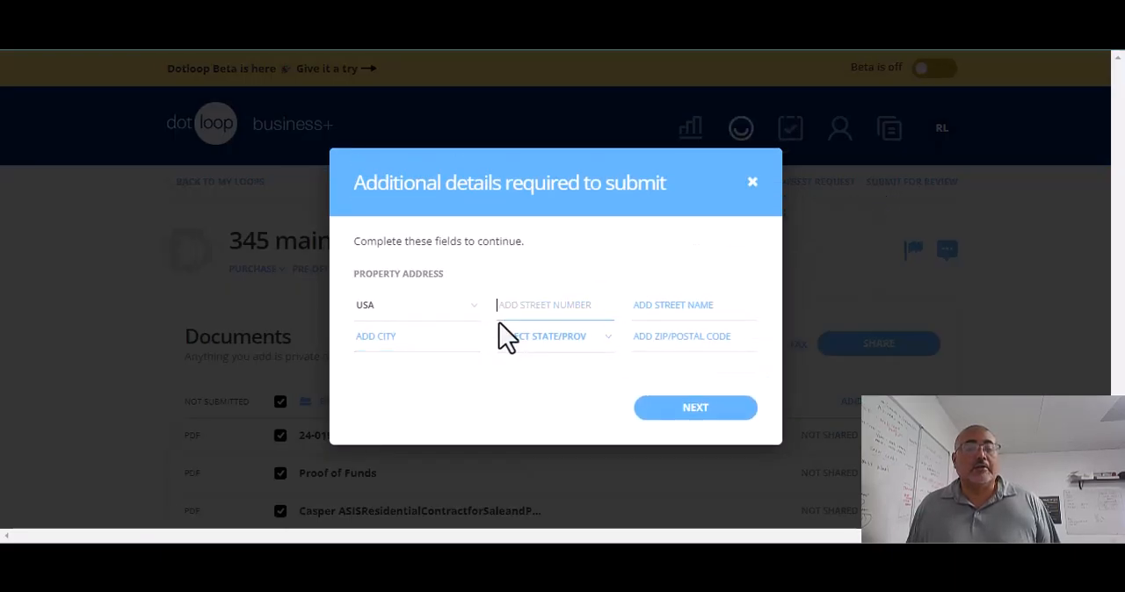
left_click(544, 304)
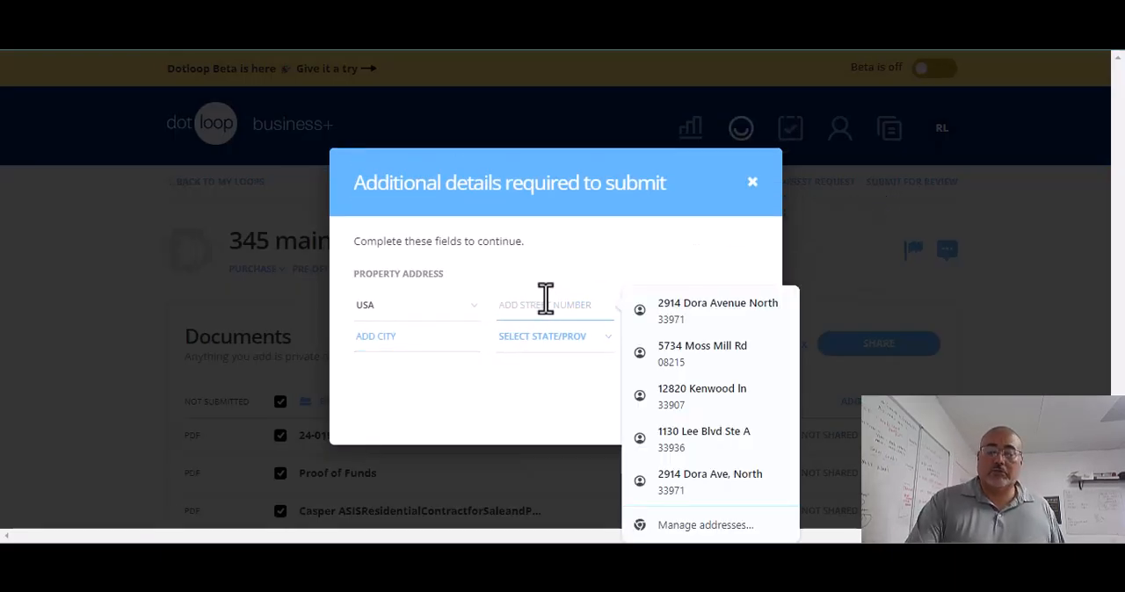
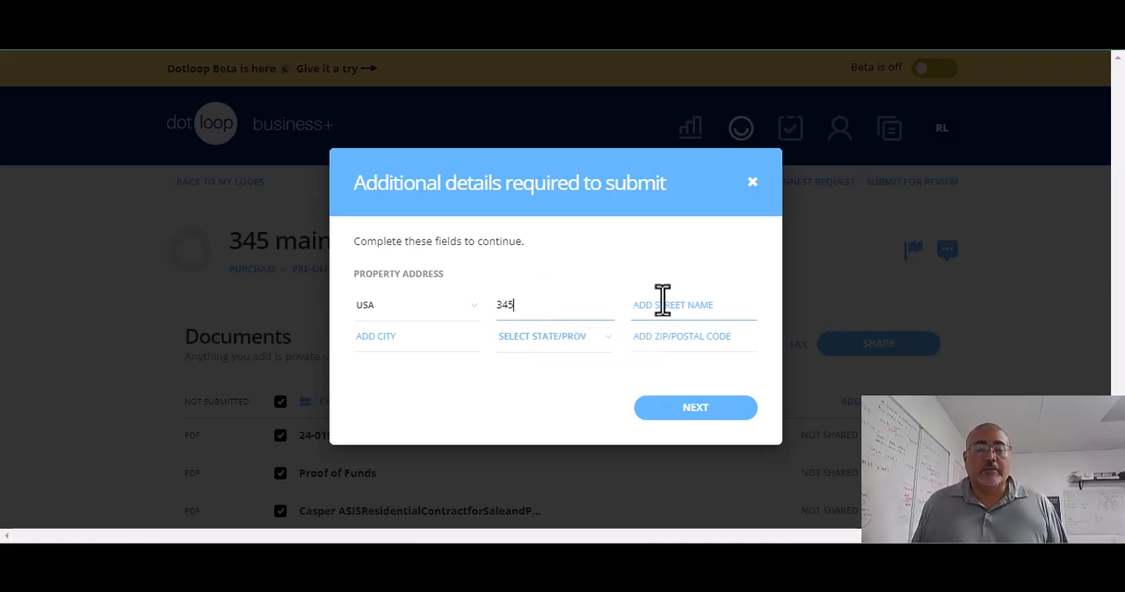
left_click(664, 303)
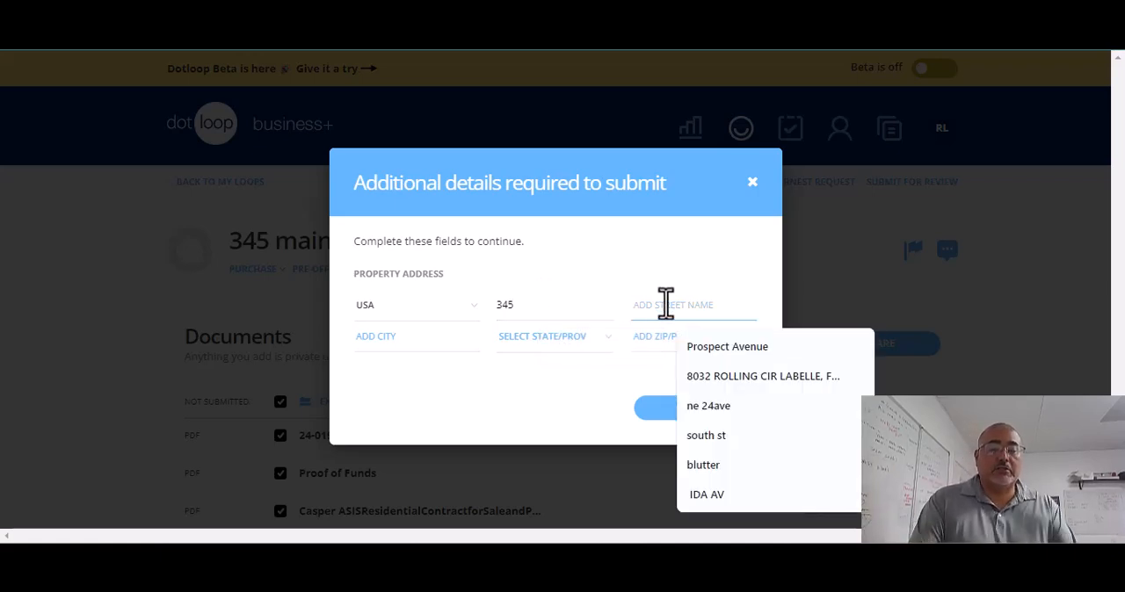
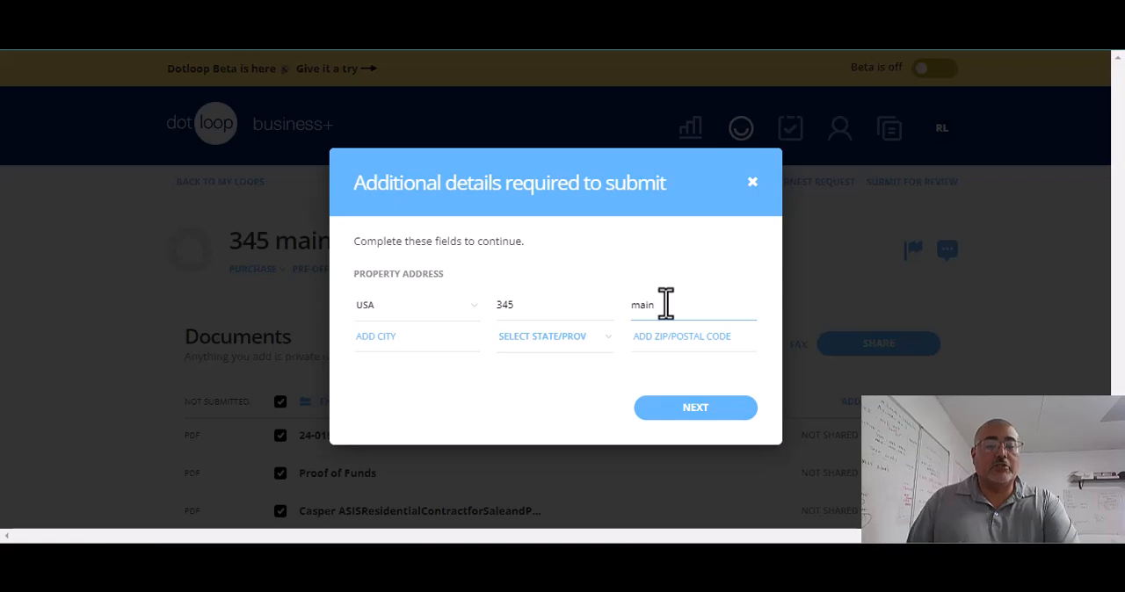
left_click(446, 344)
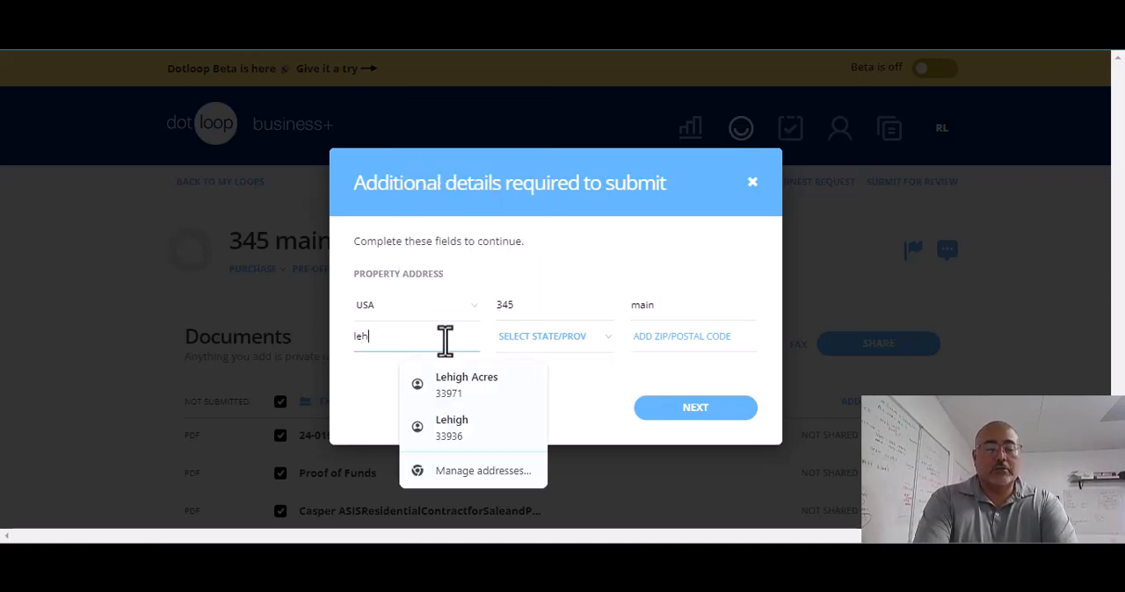
Step: Set the property's state to FL, fill in the ZIP code and continue to the folder selection
left_click(580, 341)
scroll(539, 460, "down", 4)
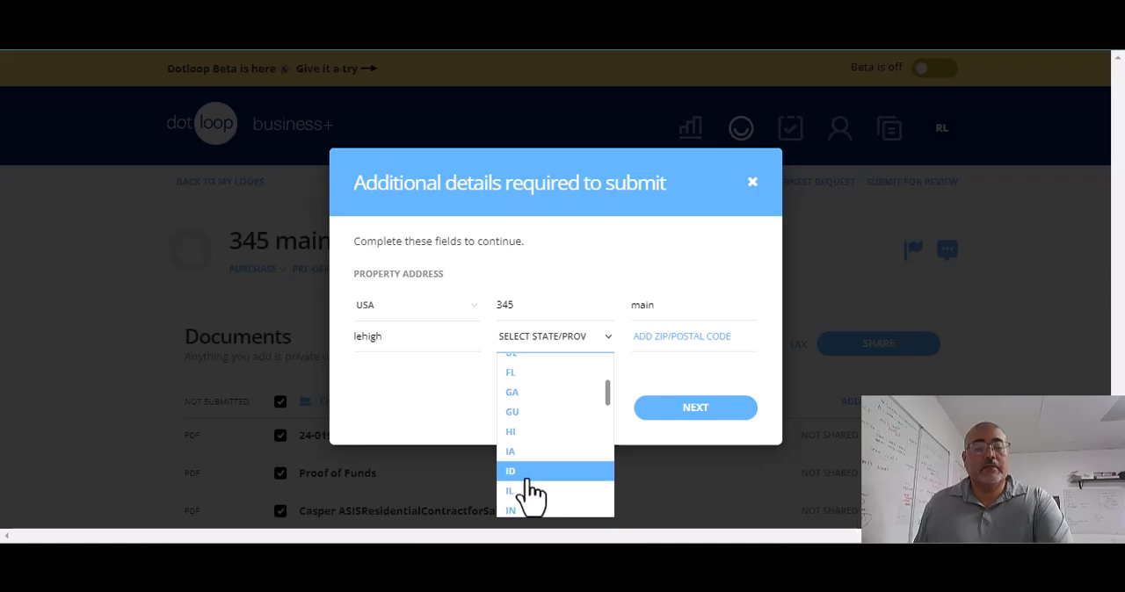
left_click(531, 373)
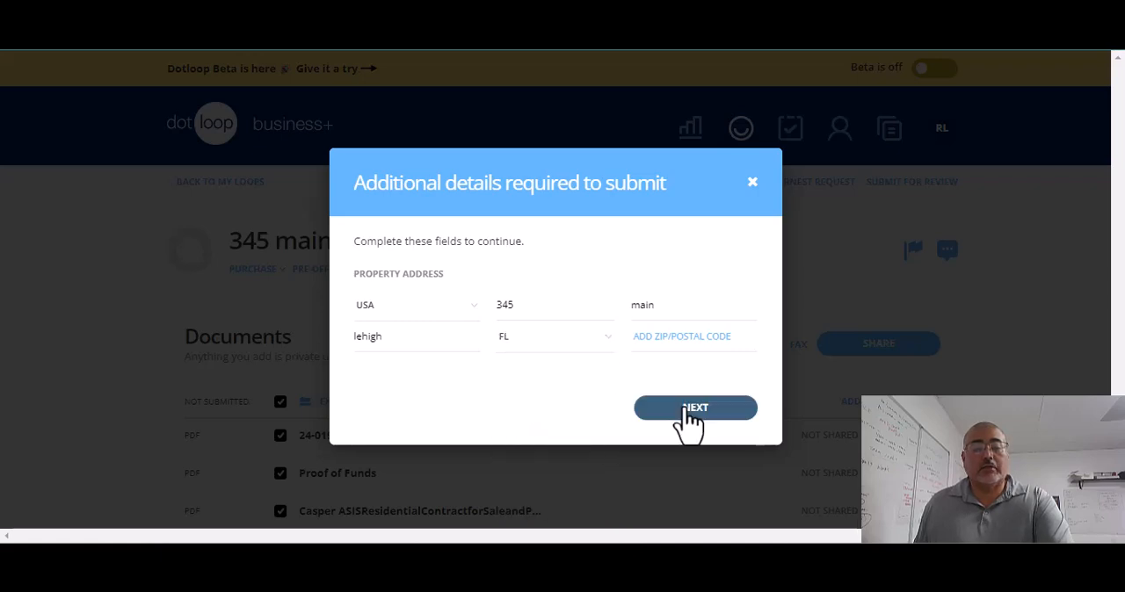
left_click(696, 343)
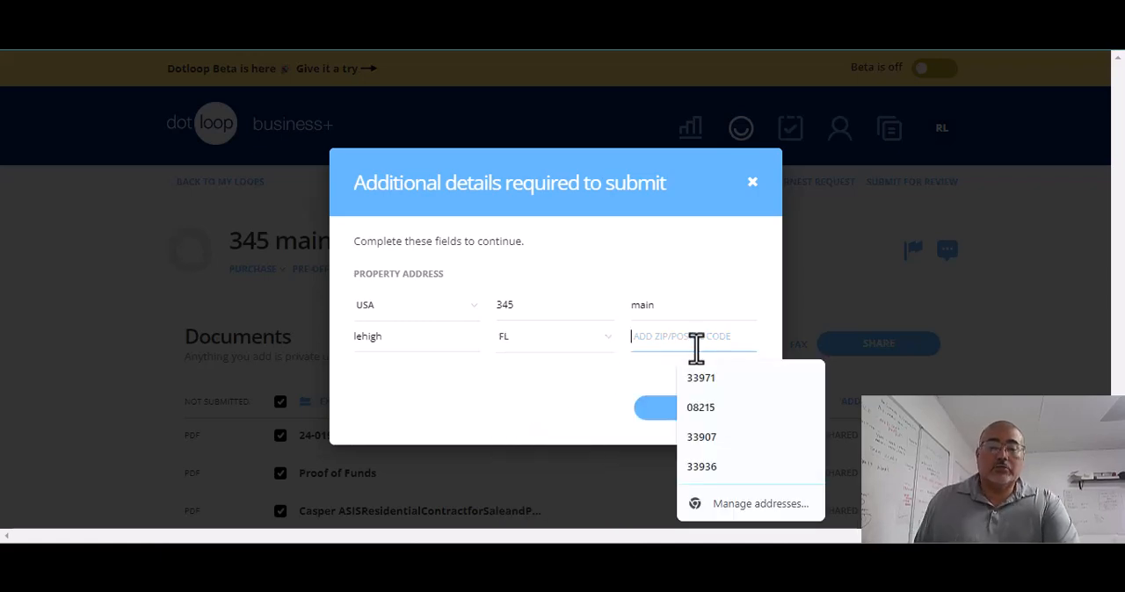
left_click(700, 380)
left_click(703, 426)
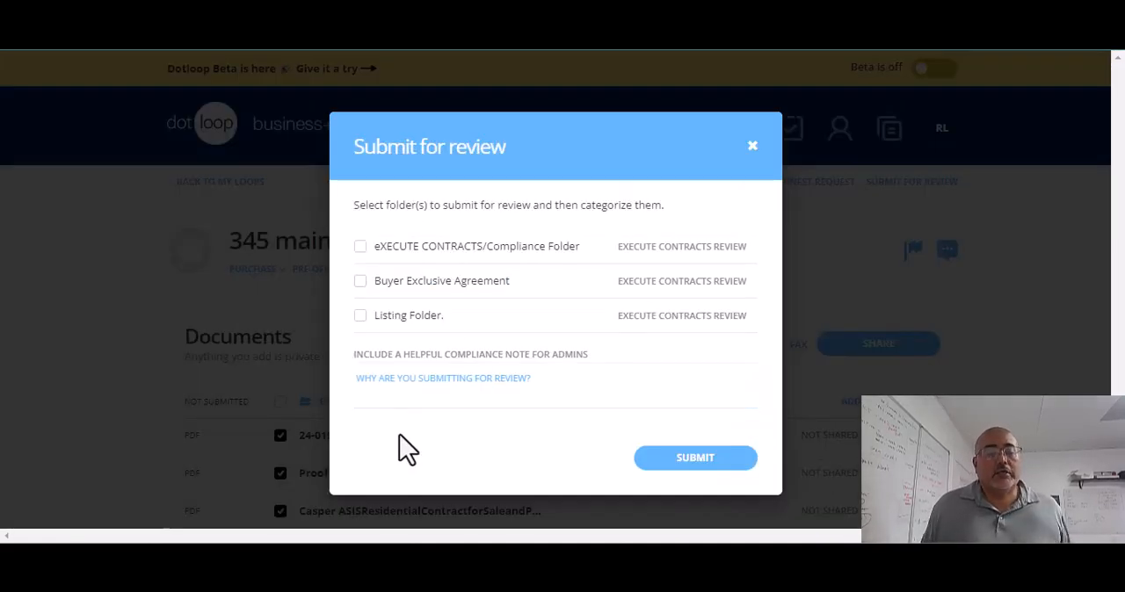
Step: Submit the eXECUTE CONTRACTS/Compliance, Buyer Exclusive Agreement and Listing folders for review, each categorized as Execute Contracts Review
left_click(360, 249)
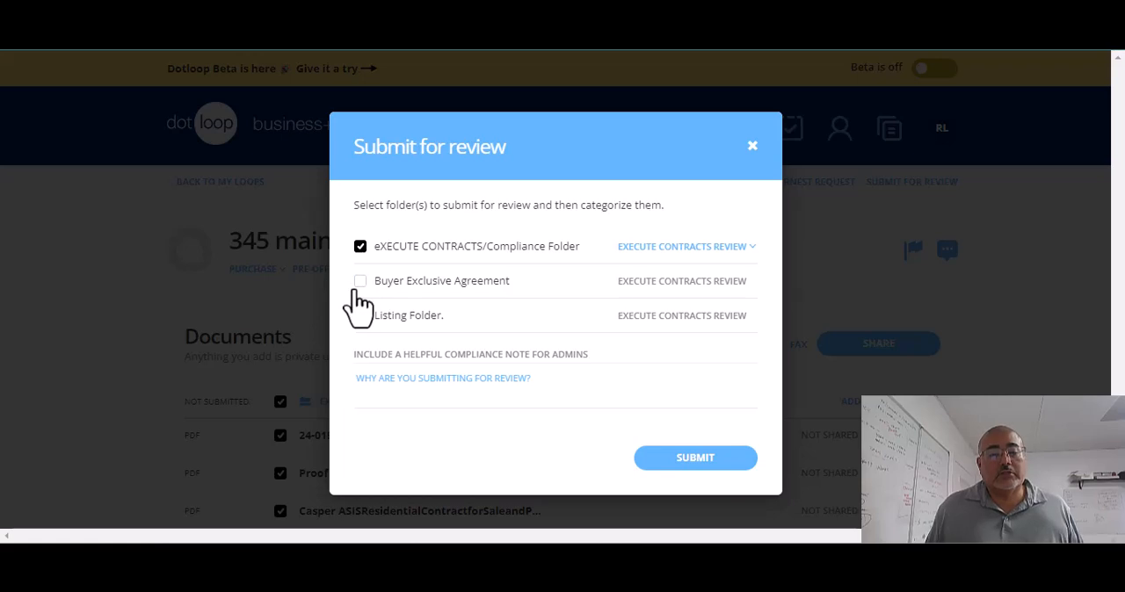
left_click(359, 282)
left_click(362, 316)
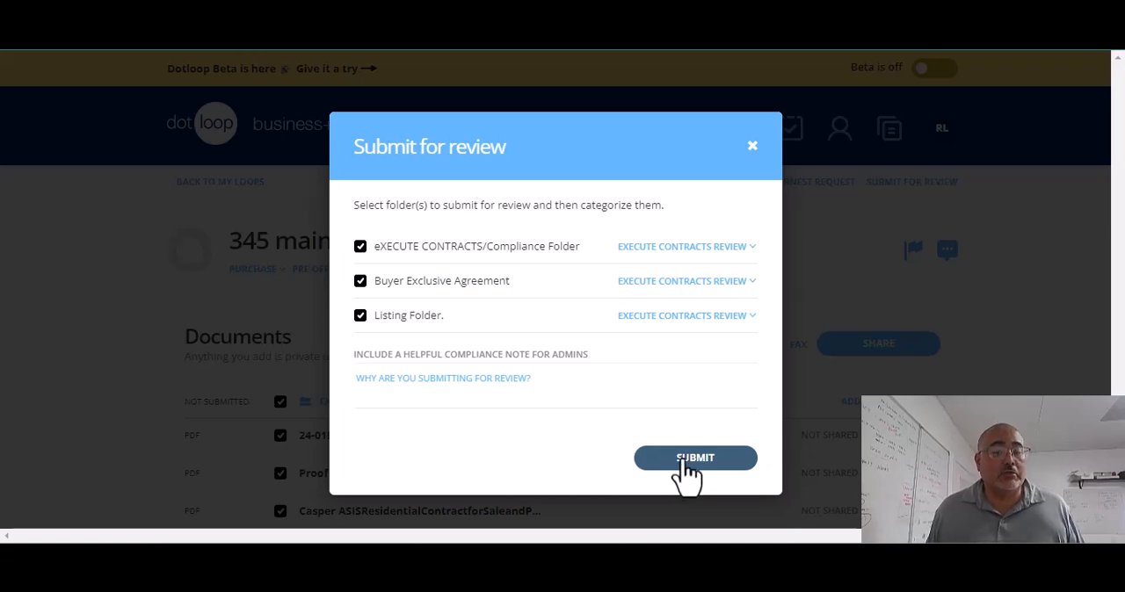
left_click(730, 250)
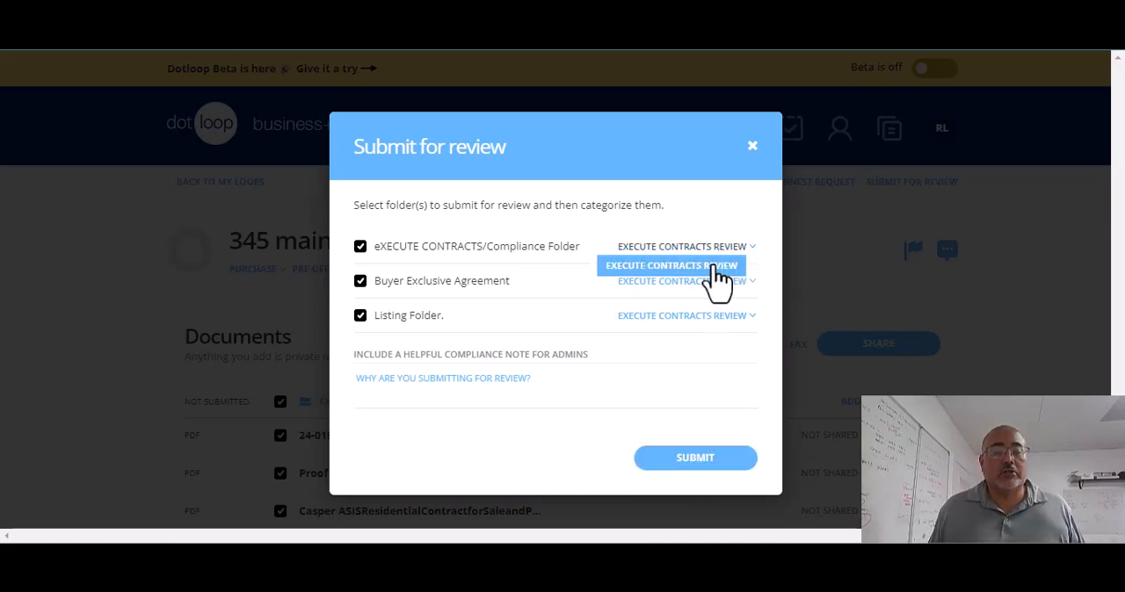
left_click(694, 458)
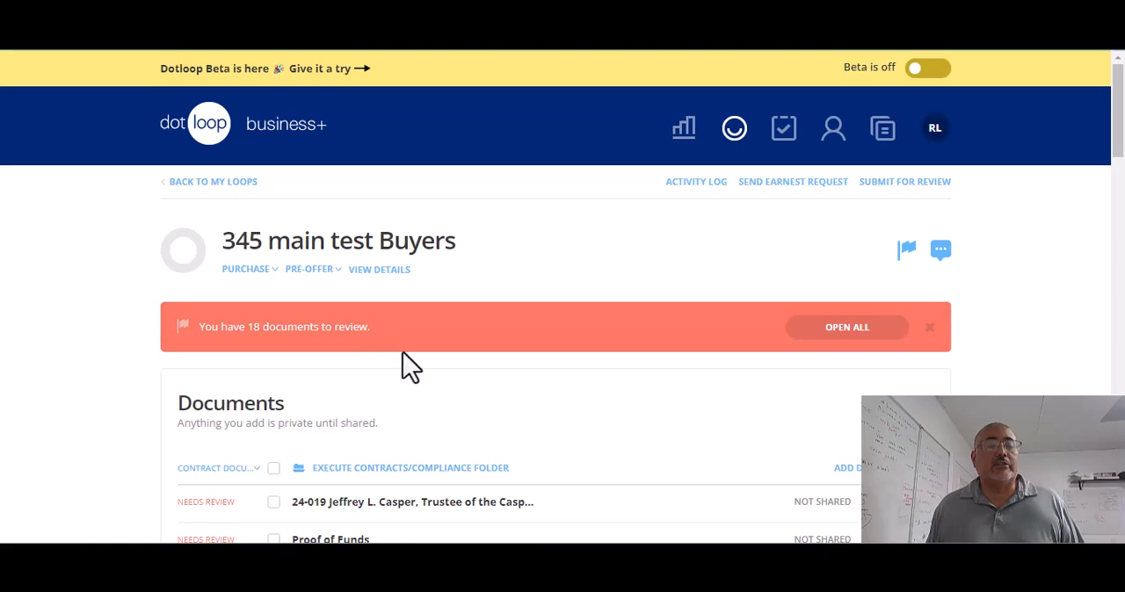
Step: Check the review status of the submitted documents in the loop's three folders
scroll(401, 363, "down", 6)
scroll(416, 483, "down", 1)
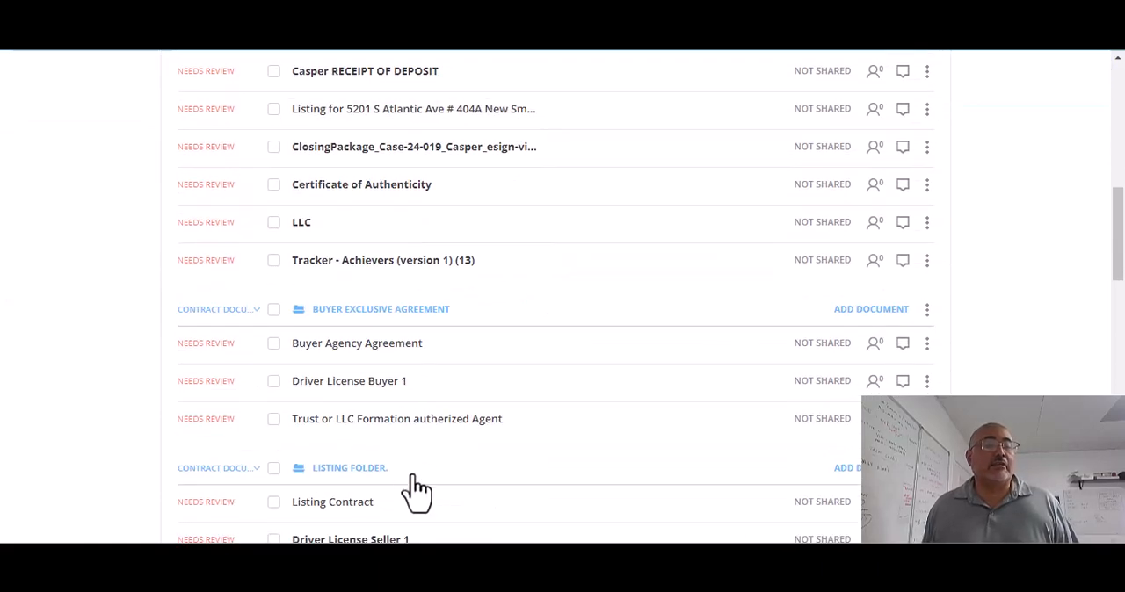
scroll(430, 500, "up", 5)
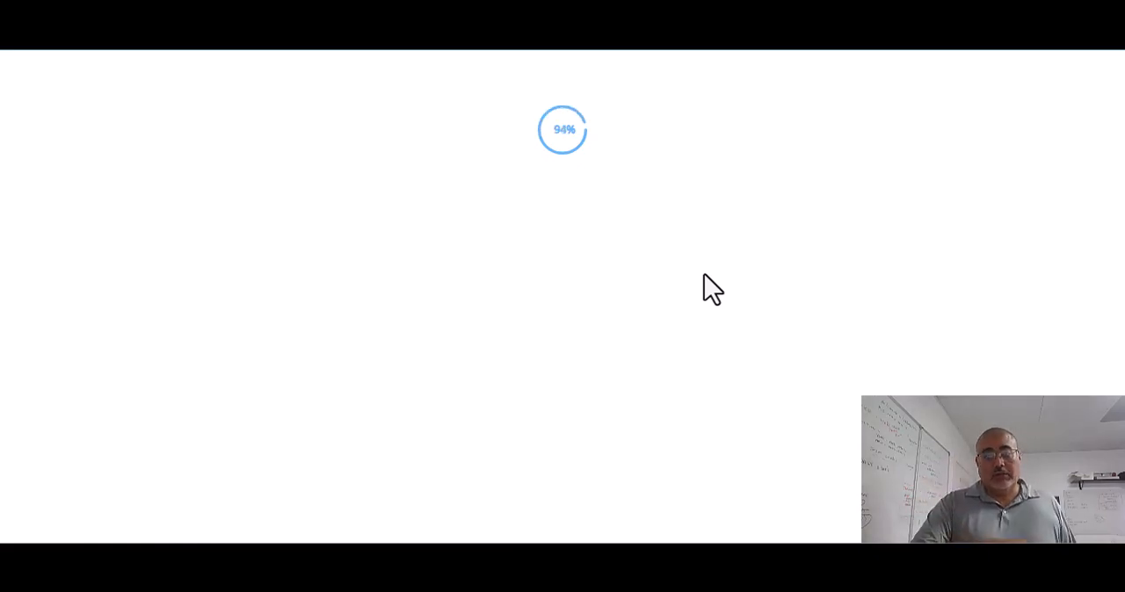
Step: Open the ALTA settlement statement for review, dismiss Autofill, look through the statement and return to the loop's document list
scroll(729, 274, "up", 3)
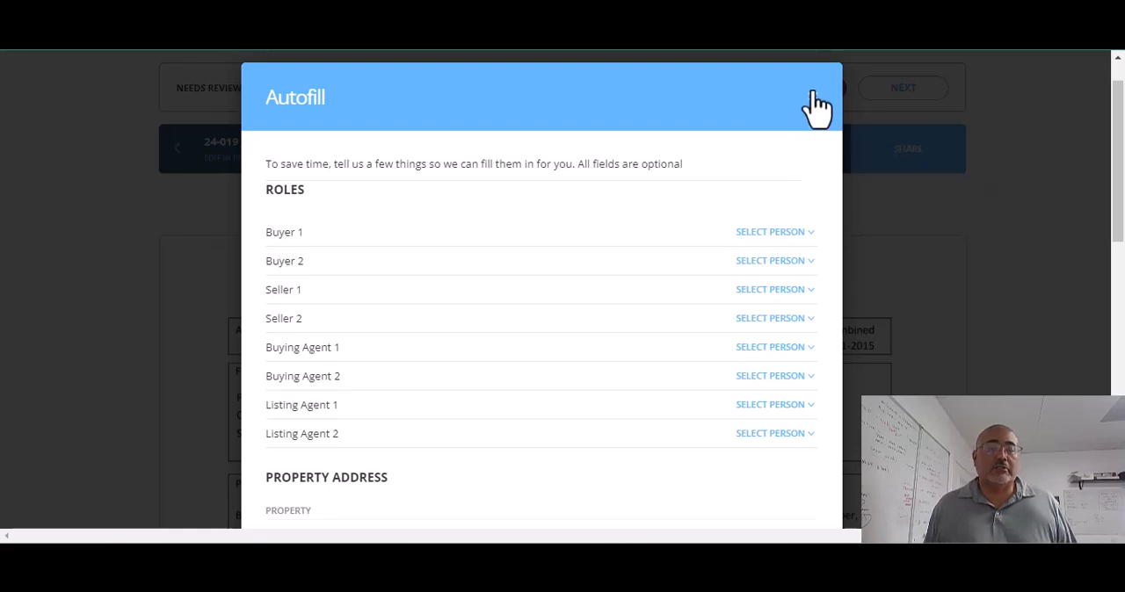
left_click(816, 106)
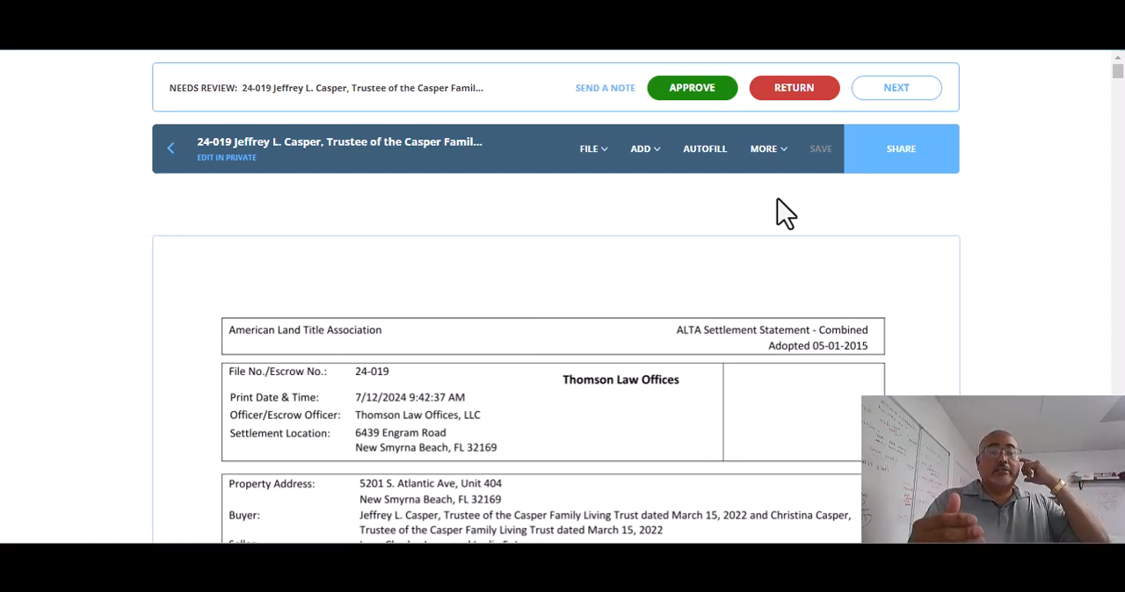
scroll(775, 211, "down", 4)
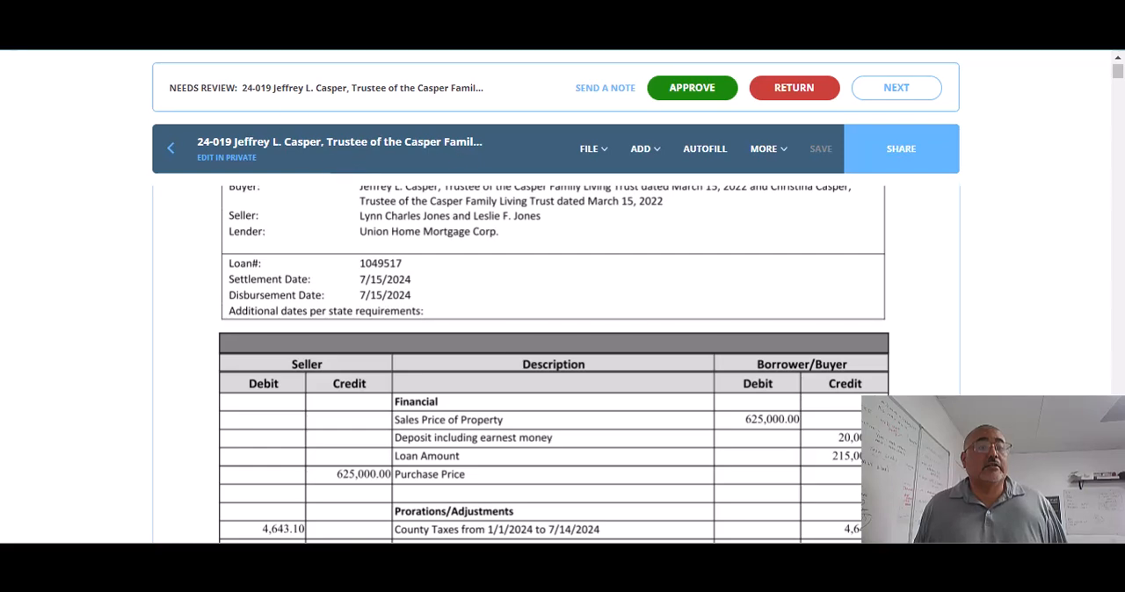
key("alt+Left")
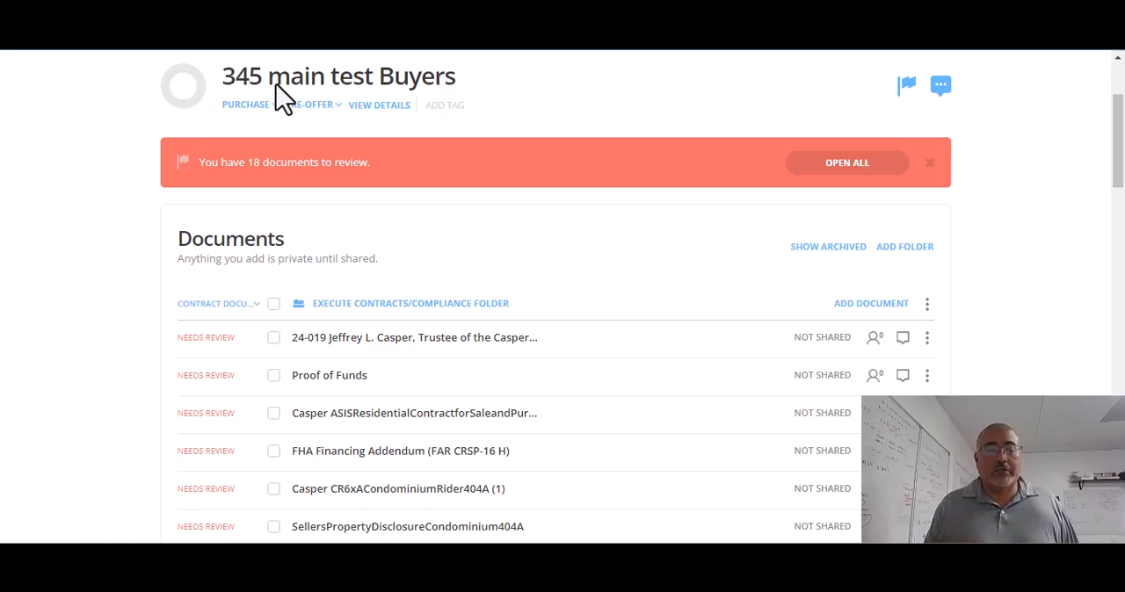
Step: Examine the submitted documents and their order in the Execute Contracts/Compliance, Buyer Exclusive Agreement and Listing folders
scroll(309, 123, "down", 2)
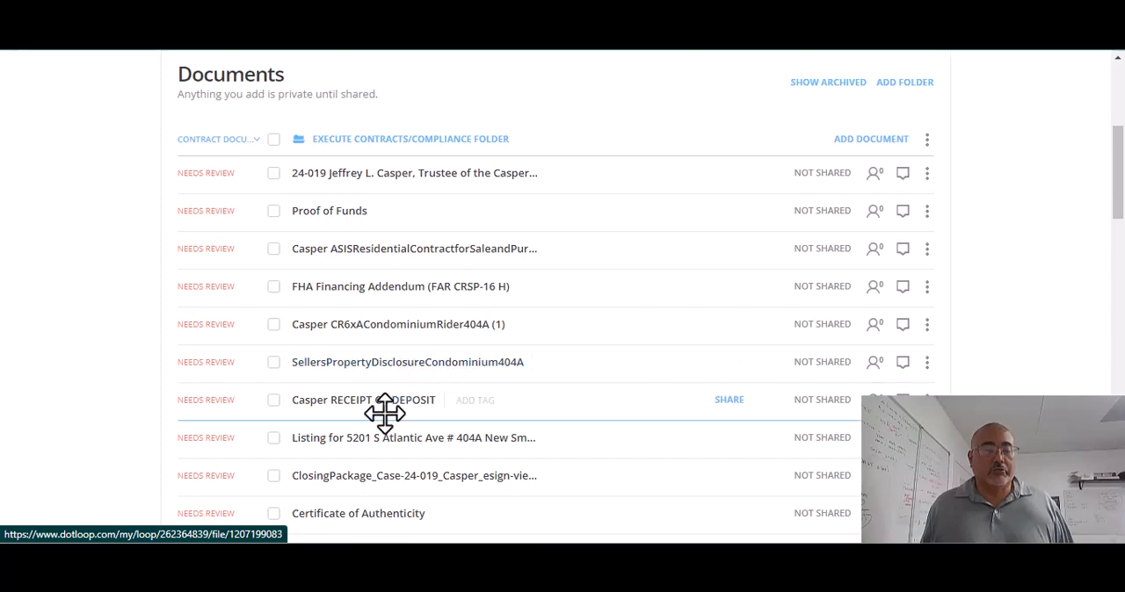
scroll(387, 409, "down", 1)
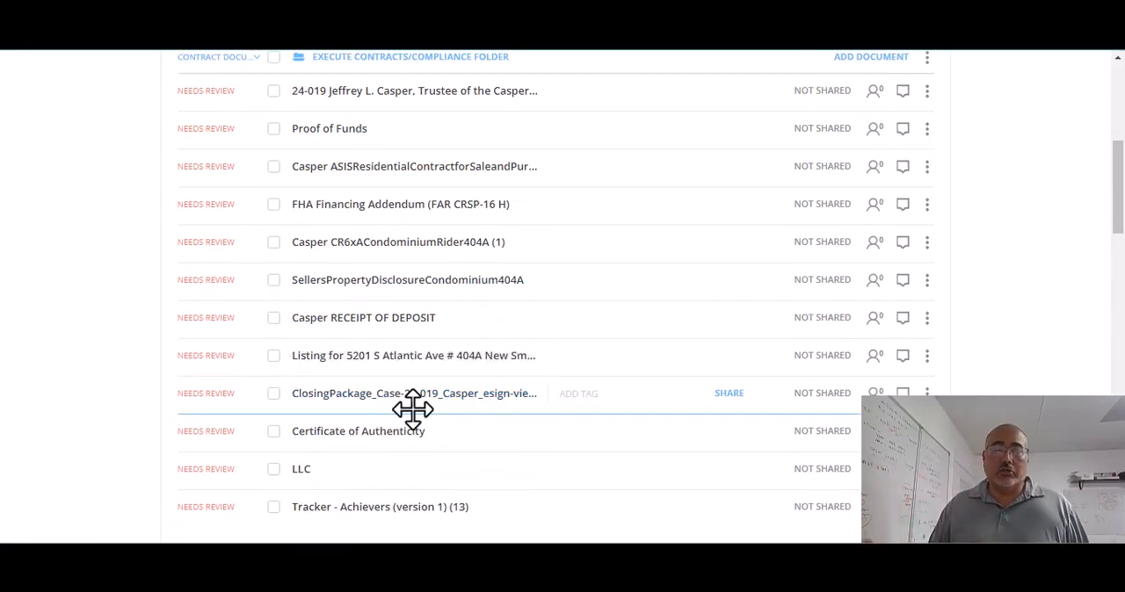
scroll(391, 400, "down", 2)
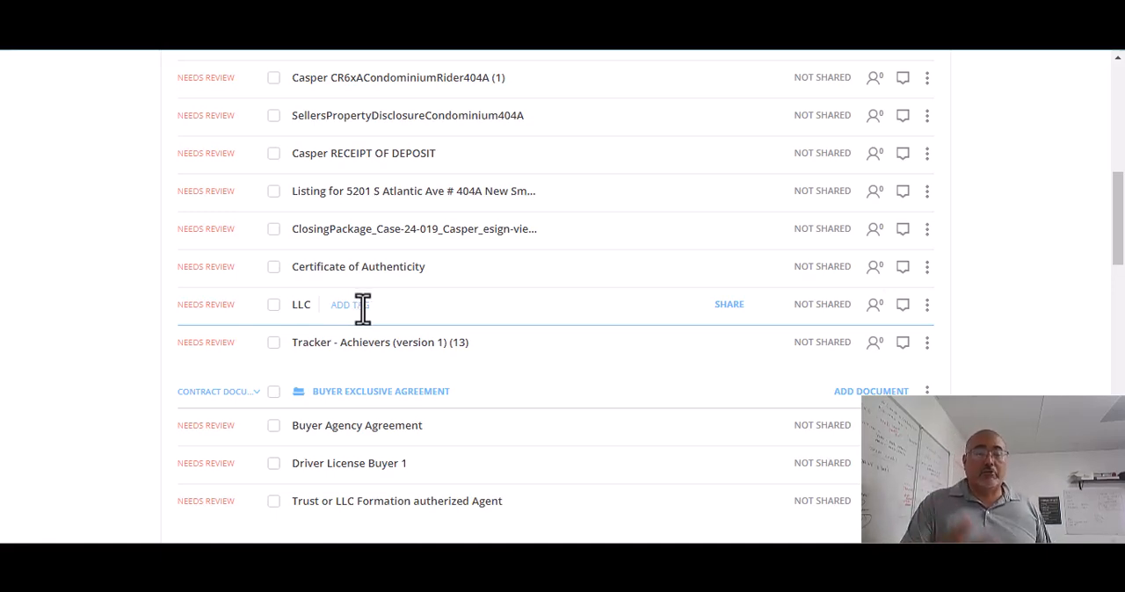
scroll(360, 317, "down", 3)
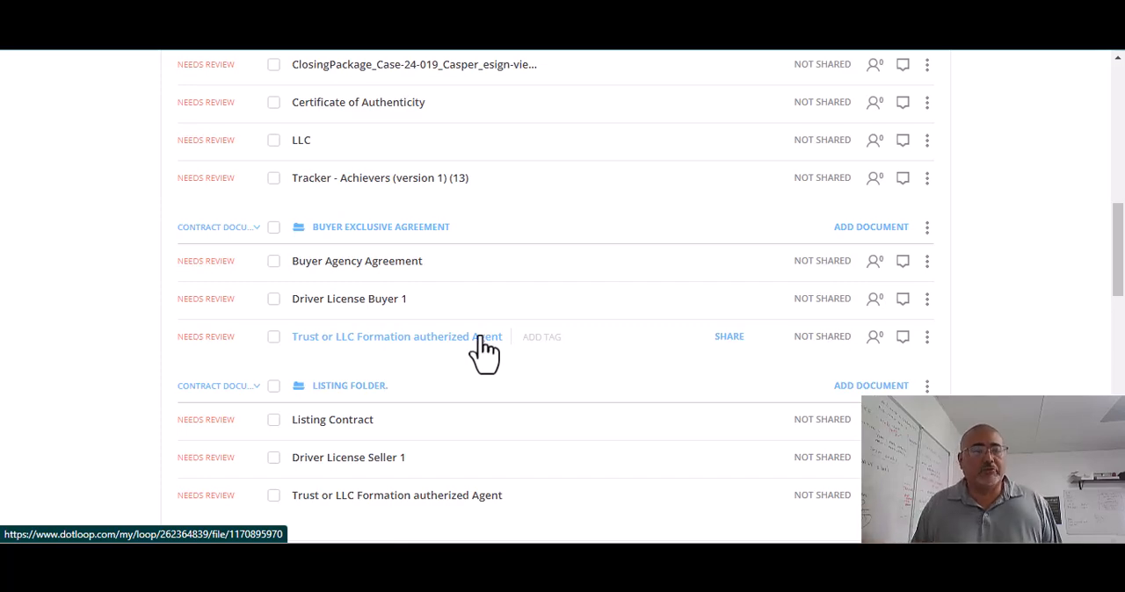
scroll(486, 350, "down", 3)
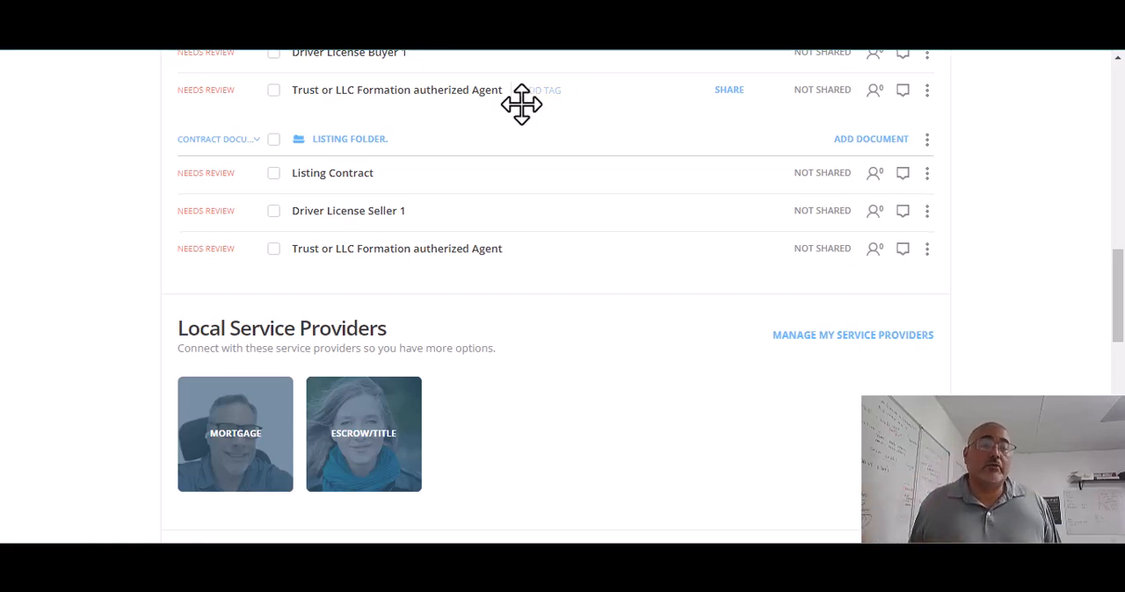
scroll(545, 145, "up", 10)
scroll(533, 195, "down", 4)
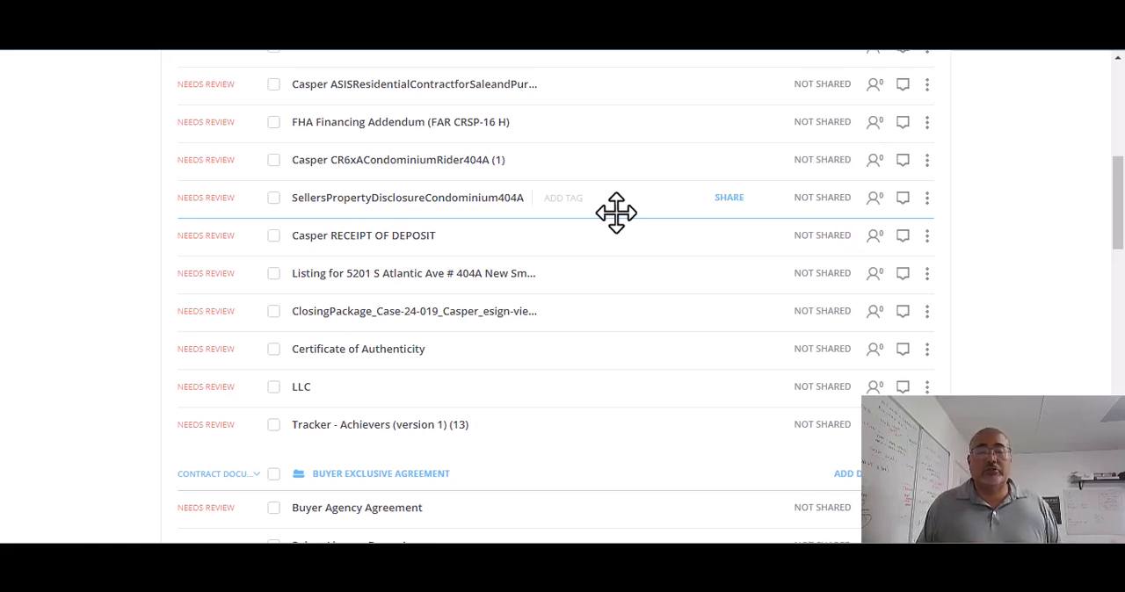
scroll(539, 266, "up", 2)
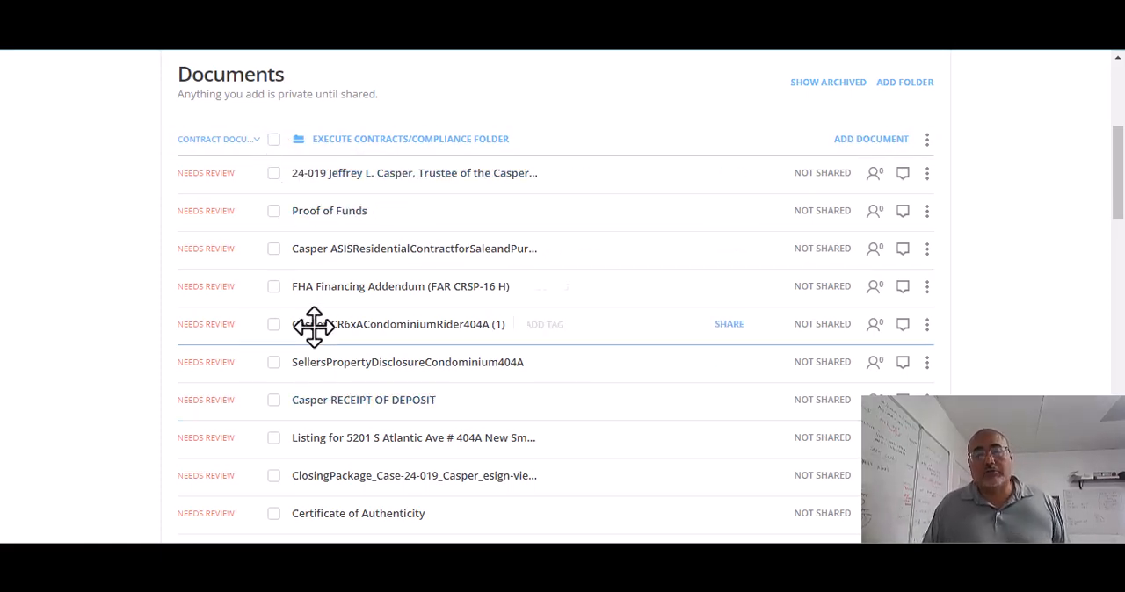
Step: Select all documents in the Execute Contracts/Compliance Folder and the Listing Folder, leaving the Buyer Exclusive Agreement folder unselected
left_click(274, 140)
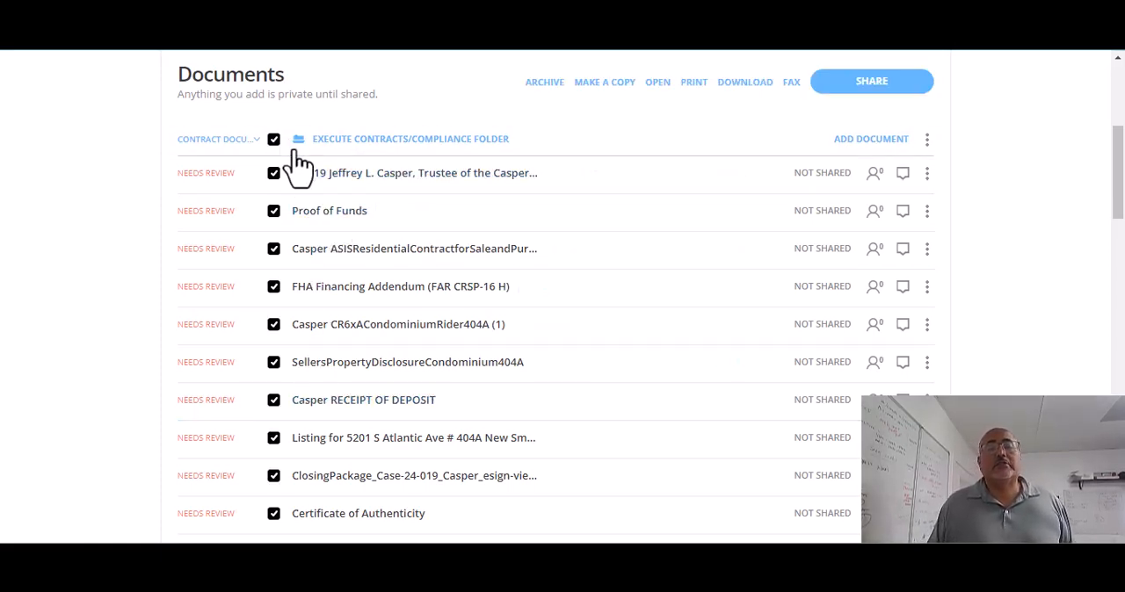
scroll(779, 167, "up", 1)
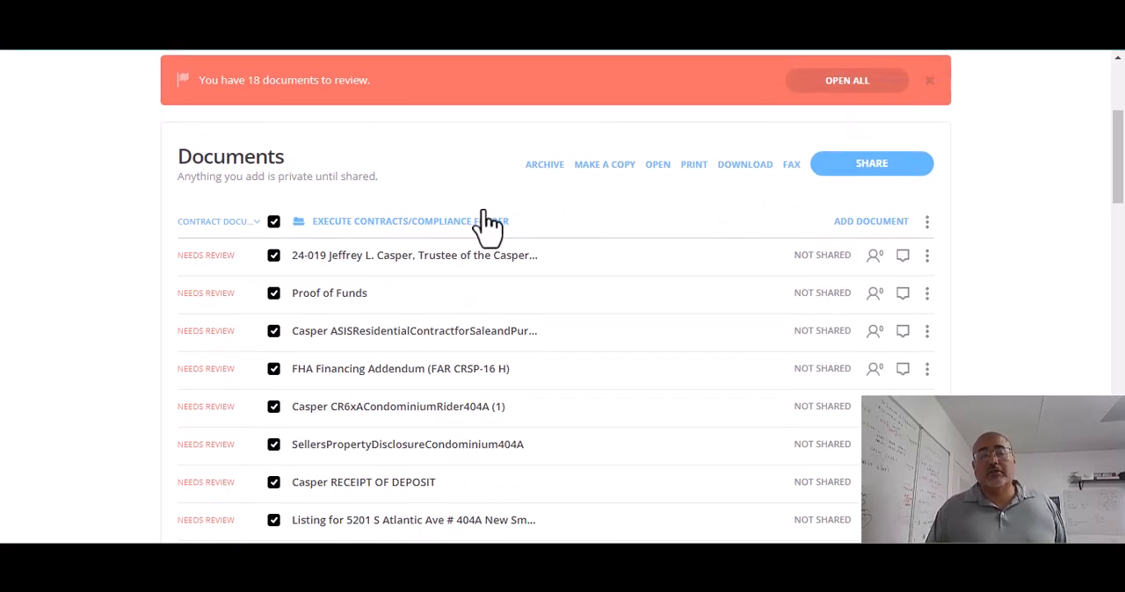
scroll(487, 246, "down", 5)
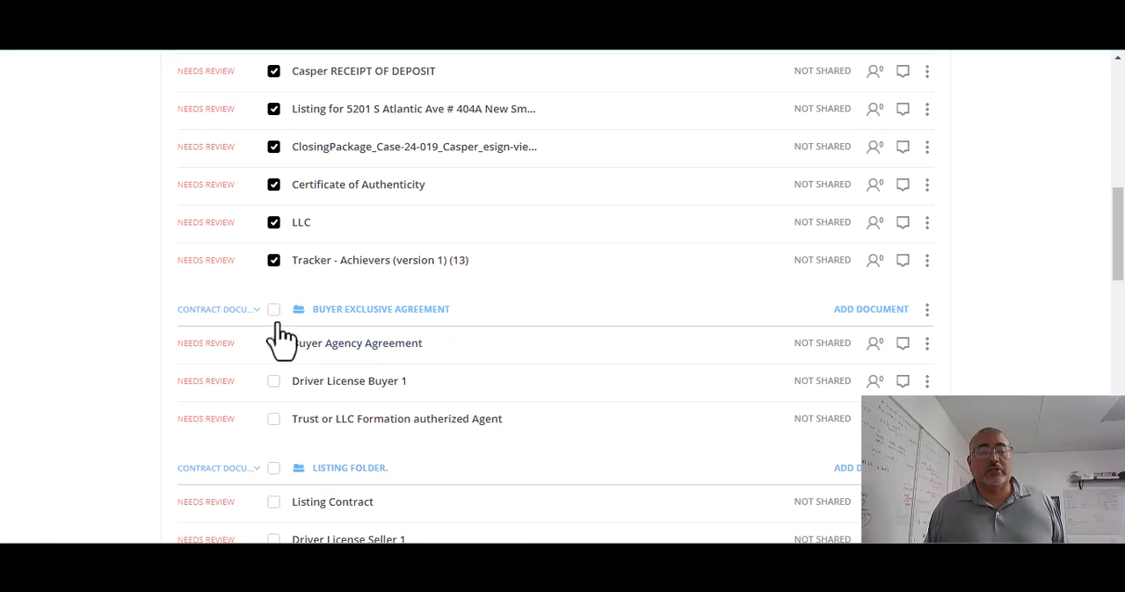
left_click(273, 310)
left_click(274, 312)
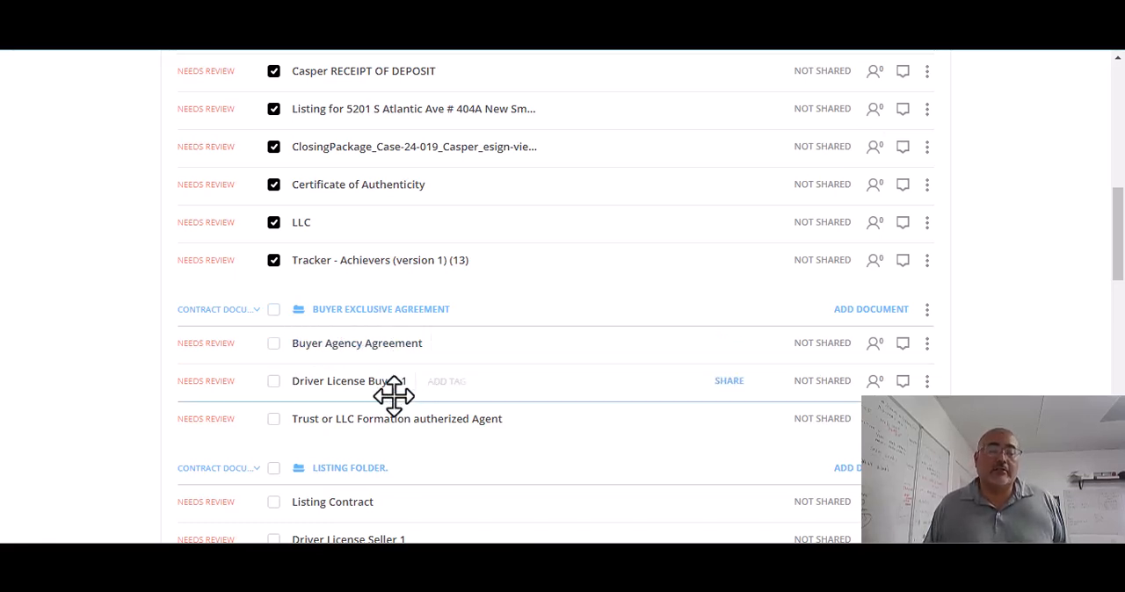
left_click(274, 470)
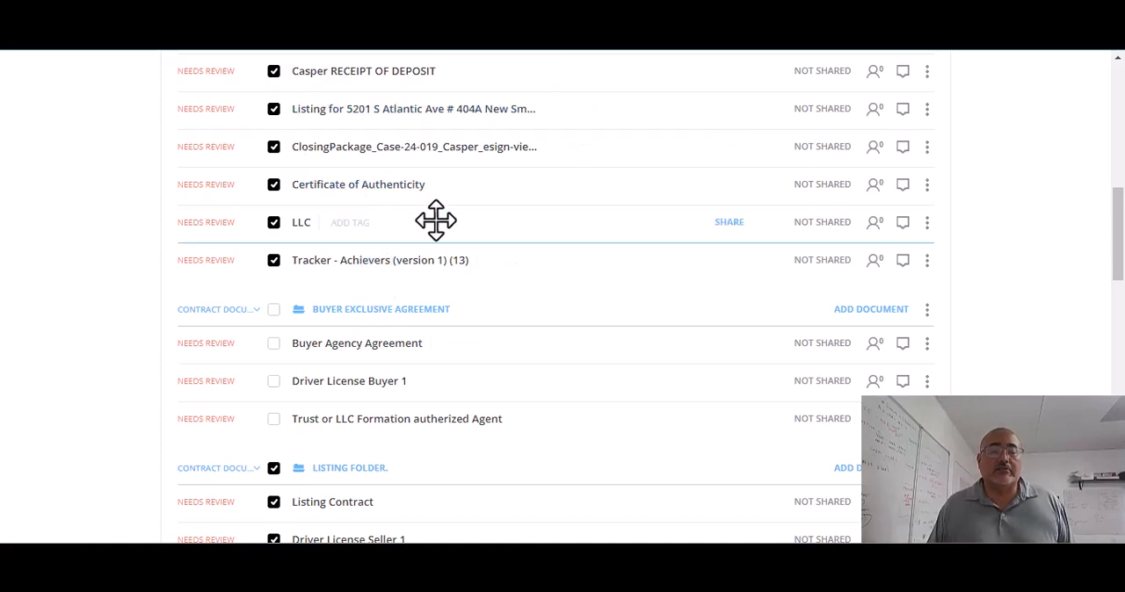
scroll(467, 276, "up", 5)
scroll(499, 299, "up", 2)
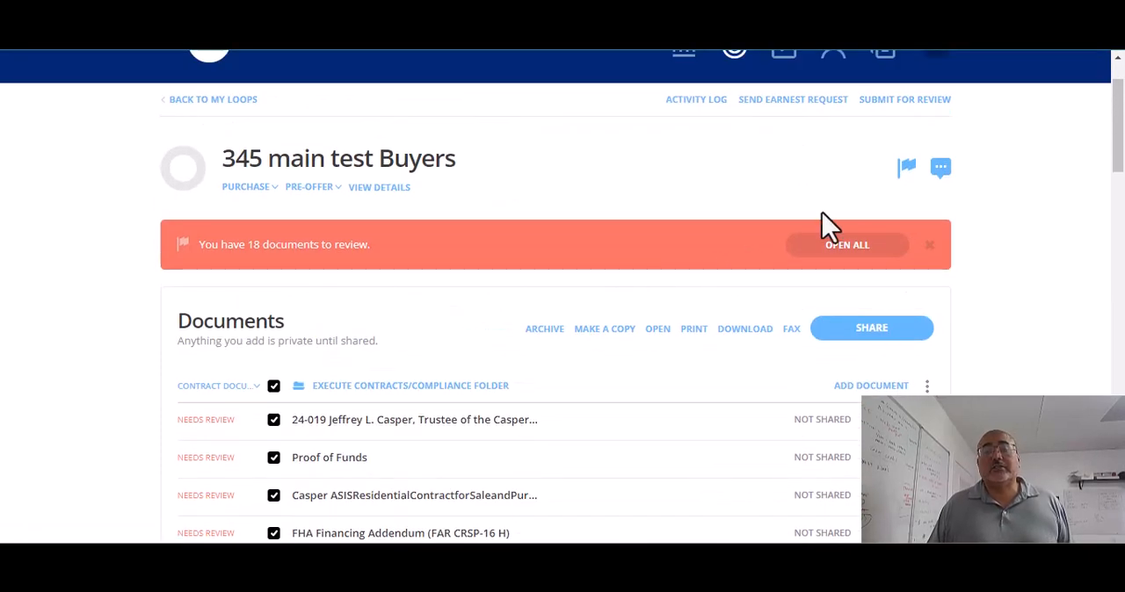